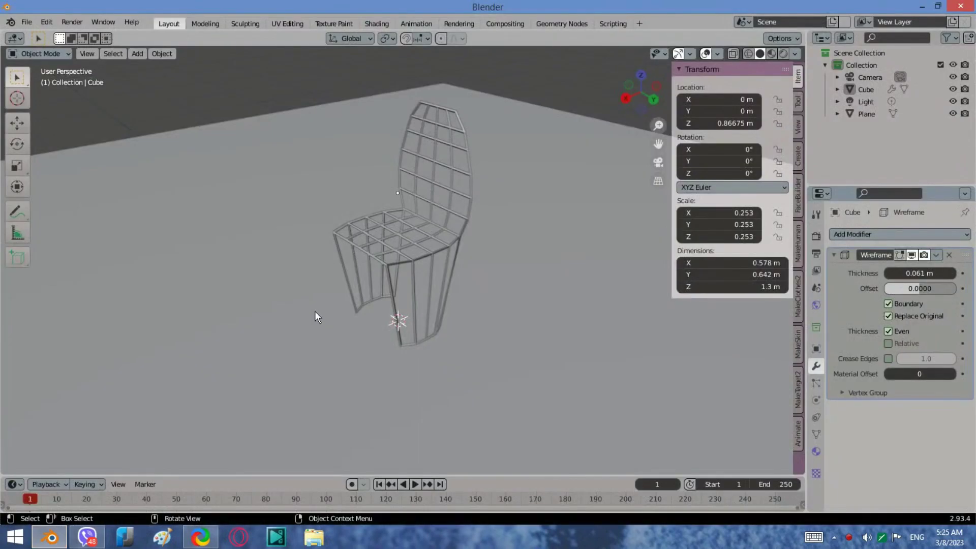
- Switch the viewport to wireframe shading and add a cube mesh to the scene
{"action": "middle_click_drag", "start_coordinate": [315, 310], "coordinate": [445, 316]}
{"action": "scroll", "coordinate": [556, 250], "scroll_direction": "up", "scroll_amount": 2}
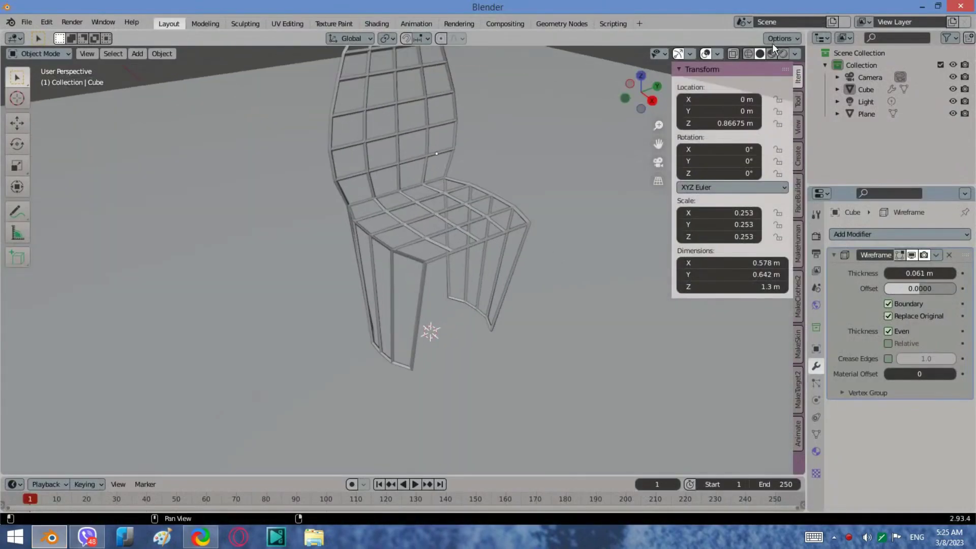
{"action": "left_click", "coordinate": [749, 53]}
{"action": "scroll", "coordinate": [398, 304], "scroll_direction": "down", "scroll_amount": 3}
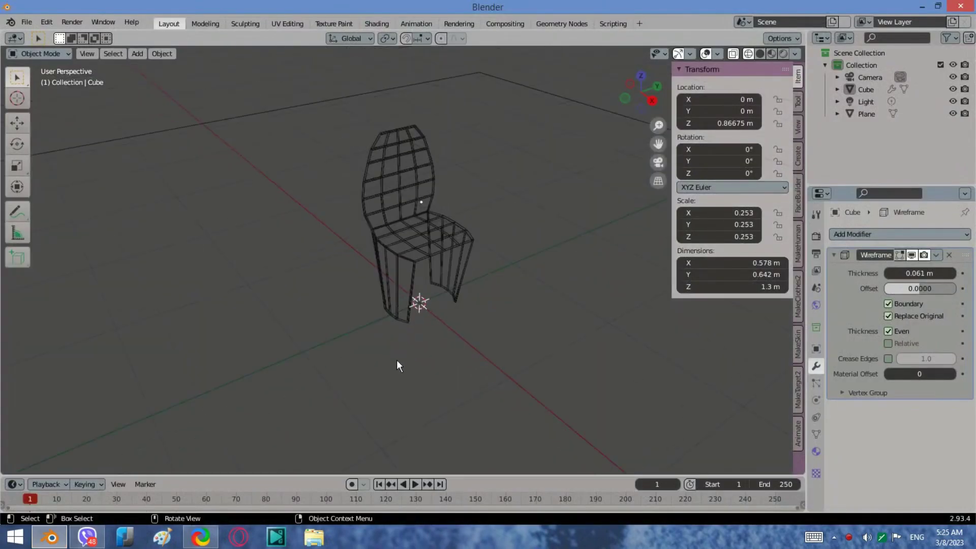
{"action": "key", "text": "shift+a"}
{"action": "mouse_move", "coordinate": [385, 277]}
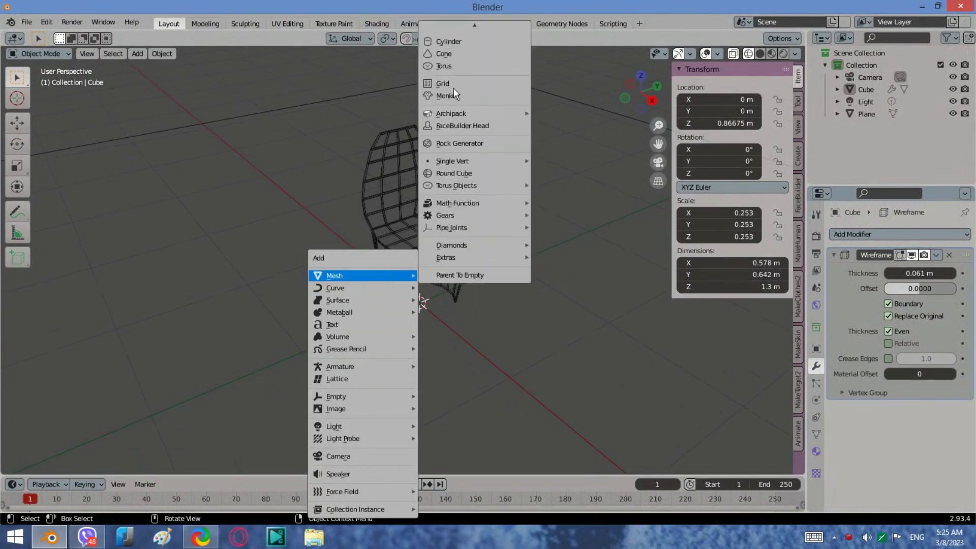
{"action": "scroll", "coordinate": [480, 55], "scroll_direction": "up", "scroll_amount": 7}
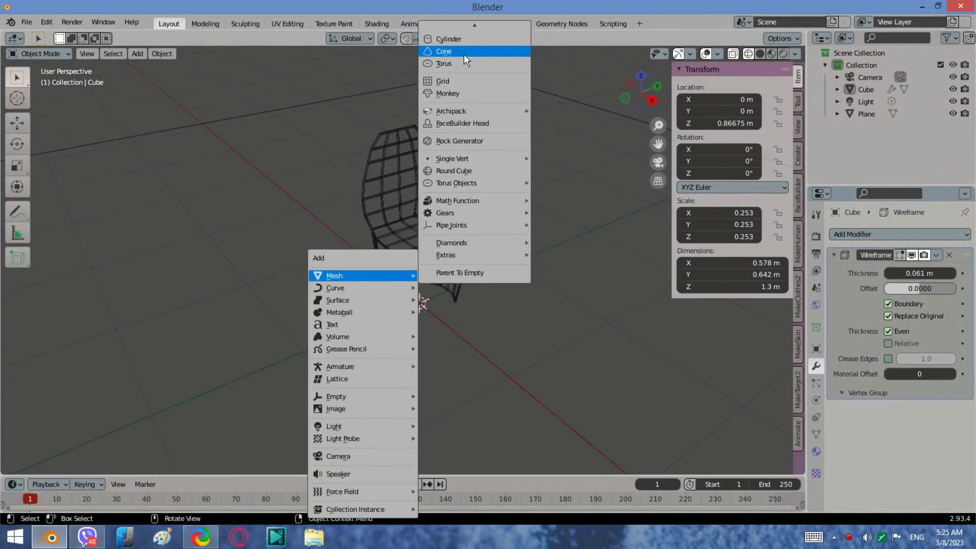
{"action": "scroll", "coordinate": [457, 32], "scroll_direction": "up", "scroll_amount": 1}
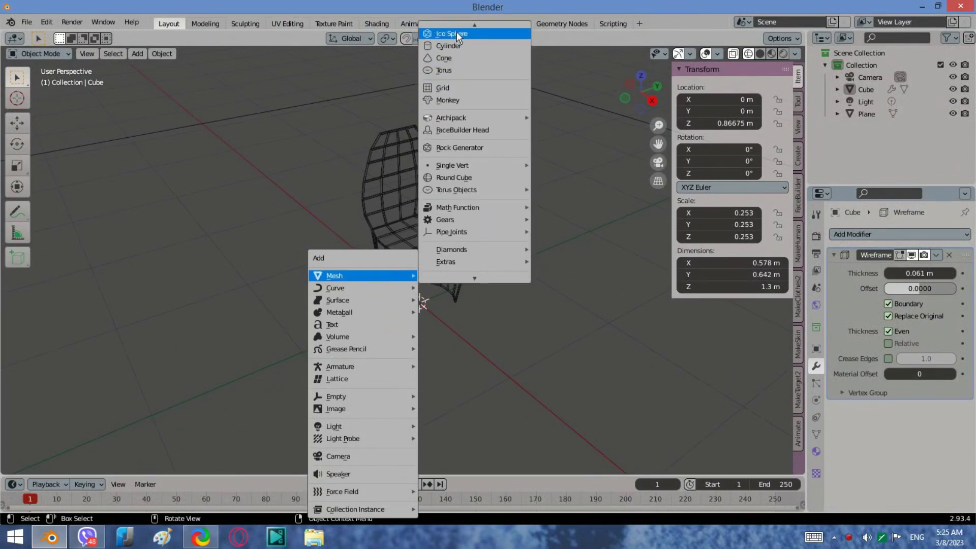
{"action": "scroll", "coordinate": [456, 31], "scroll_direction": "up", "scroll_amount": 4}
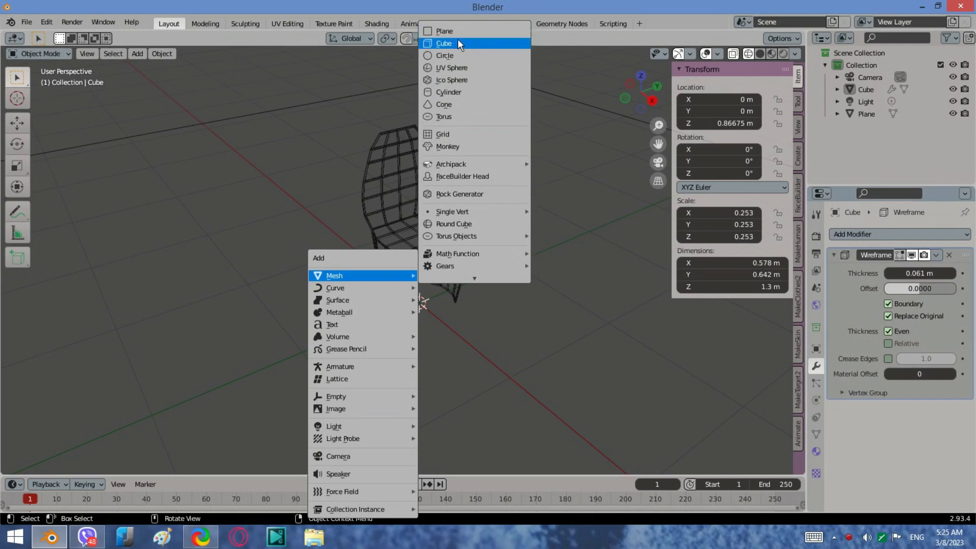
{"action": "left_click", "coordinate": [458, 41]}
- Scale the new cube down uniformly to about 0.39 m per side, checking it against the chair in front view
{"action": "scroll", "coordinate": [458, 257], "scroll_direction": "down", "scroll_amount": 1}
{"action": "key", "text": "s"}
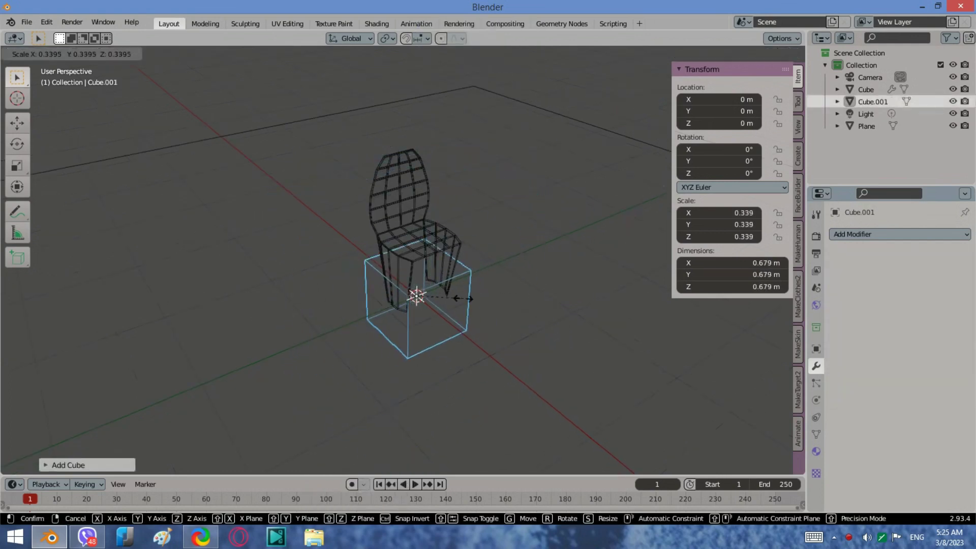
{"action": "left_click", "coordinate": [462, 294]}
{"action": "left_click", "coordinate": [622, 98]}
{"action": "scroll", "coordinate": [399, 319], "scroll_direction": "up", "scroll_amount": 3}
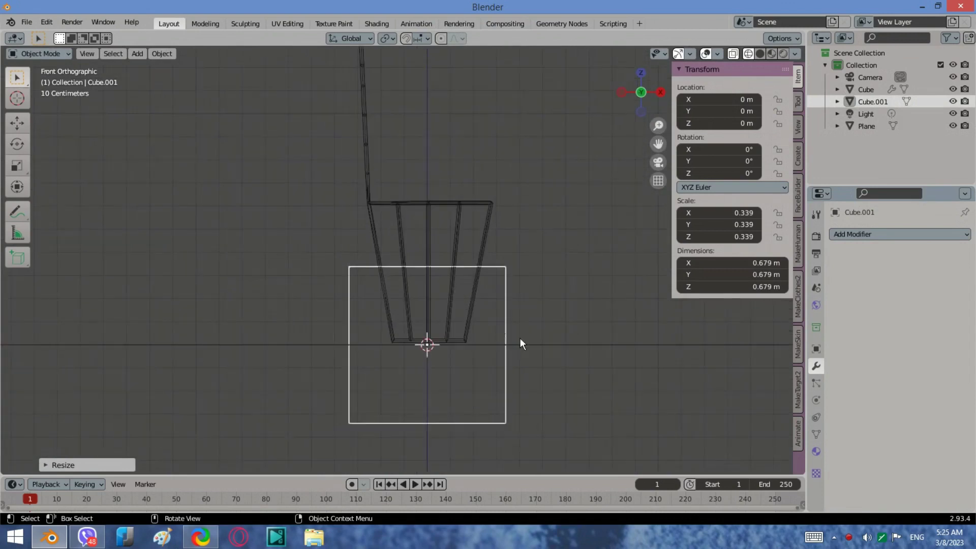
{"action": "key", "text": "s"}
{"action": "left_click", "coordinate": [493, 348]}
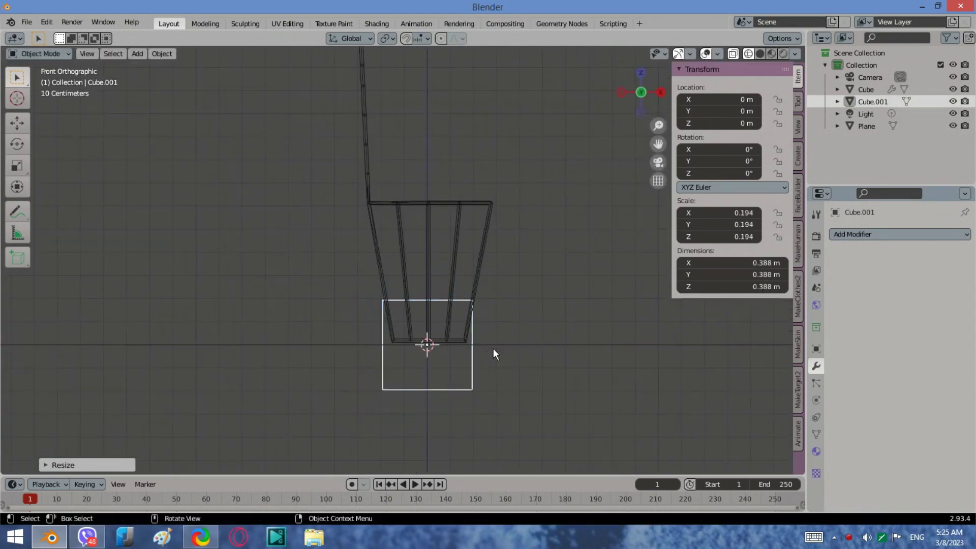
- Raise the cube vertically above the chair seat to Z about 0.84 m and flatten it to about 0.08 m thick
{"action": "key", "text": "g"}
{"action": "key", "text": "z"}
{"action": "left_click", "coordinate": [532, 161]}
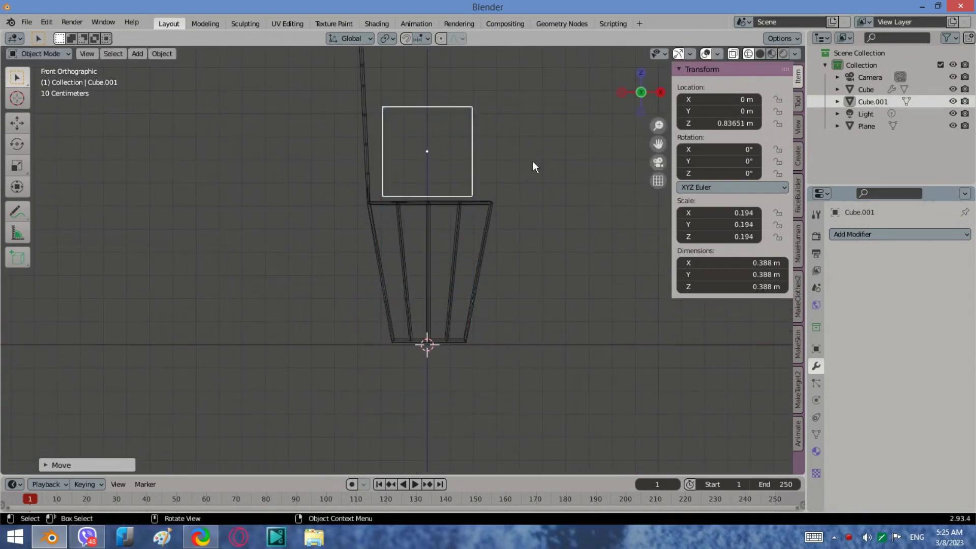
{"action": "key", "text": "s"}
{"action": "key", "text": "z"}
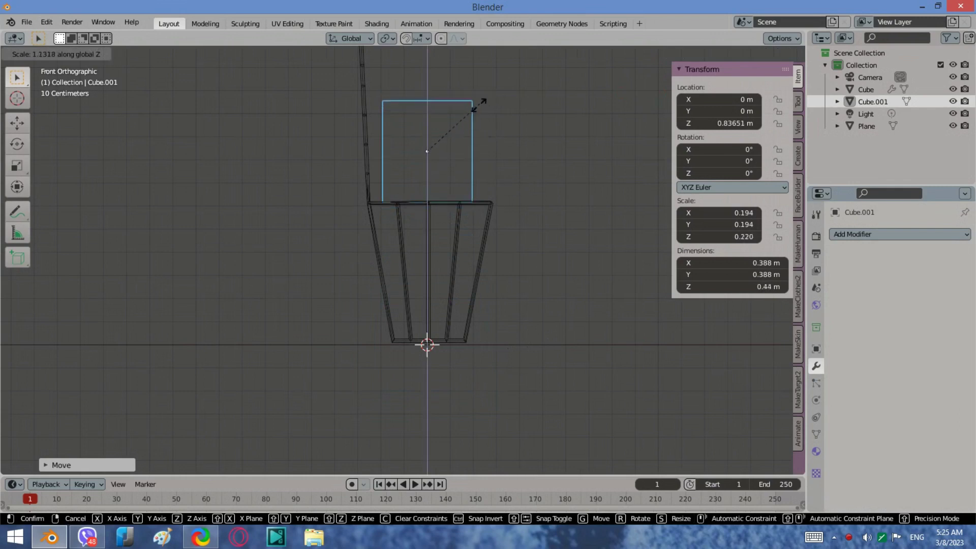
{"action": "left_click", "coordinate": [465, 154]}
- Lower the flattened cube vertically onto the chair seat, to Z about 0.68 m
{"action": "key", "text": "g"}
{"action": "key", "text": "z"}
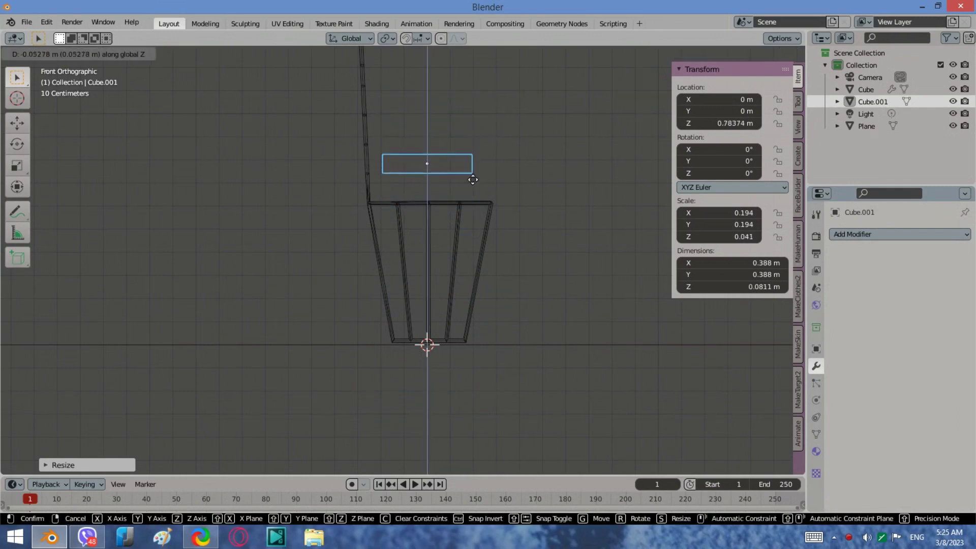
{"action": "left_click", "coordinate": [523, 203]}
- Stretch the flattened cube over the seat to about 0.46 m in X and 0.53 m in Y
{"action": "middle_click_drag", "start_coordinate": [522, 197], "coordinate": [439, 278]}
{"action": "key", "text": "g"}
{"action": "key", "text": "x"}
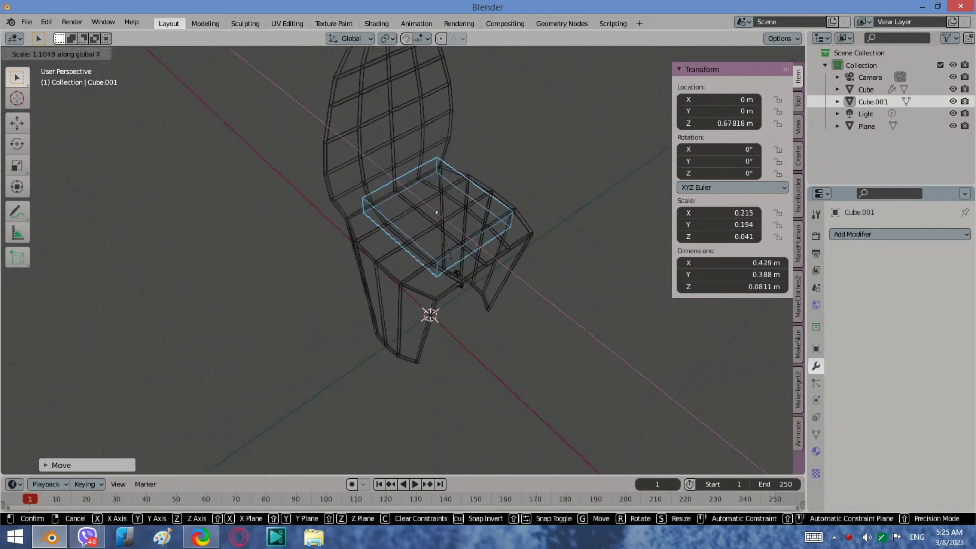
{"action": "left_click", "coordinate": [480, 274]}
{"action": "key", "text": "s"}
{"action": "key", "text": "y"}
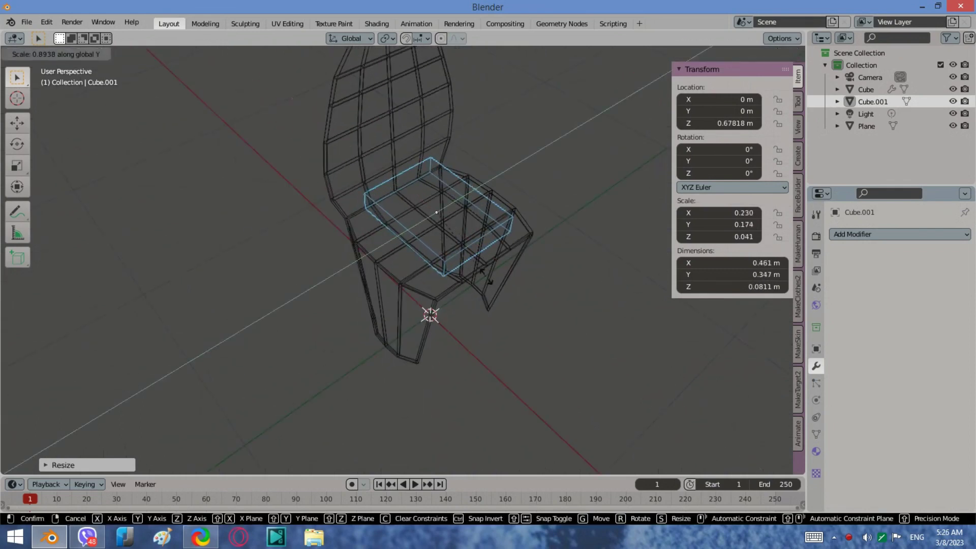
{"action": "left_click", "coordinate": [552, 254]}
- In top view, shift the cushion block to X about 0.016 m, Y about -0.005 m and widen it to about 0.59 m in Y
{"action": "key", "text": "KP_7"}
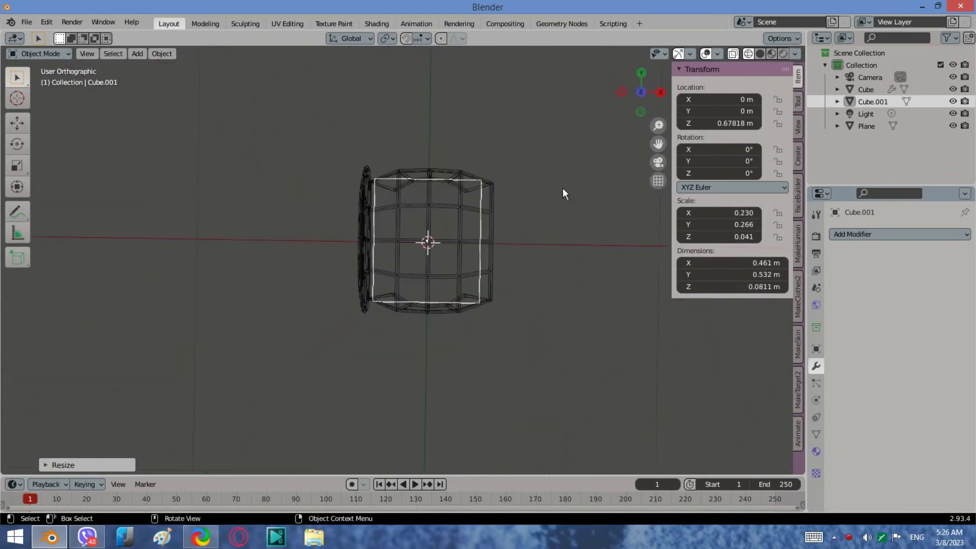
{"action": "key", "text": "g"}
{"action": "left_click", "coordinate": [465, 226]}
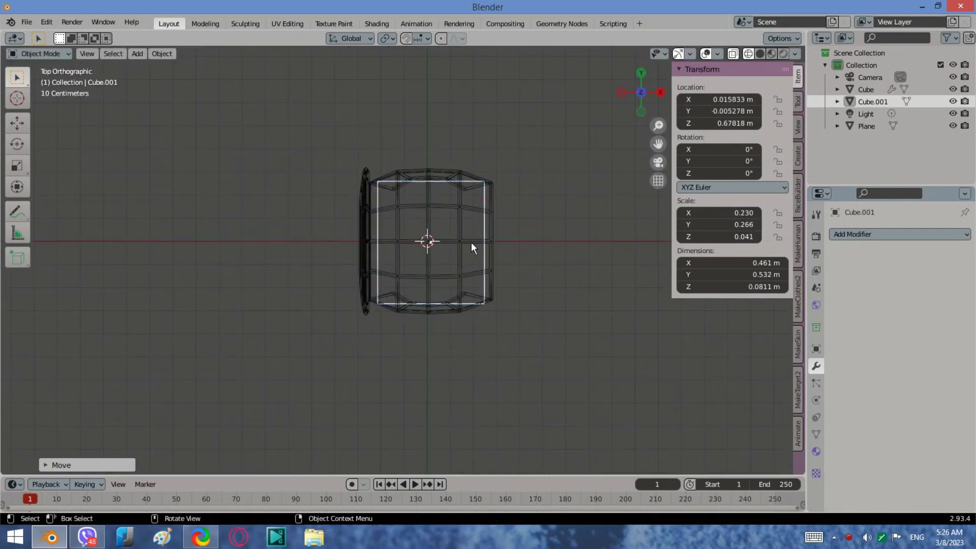
{"action": "key", "text": "s"}
{"action": "key", "text": "y"}
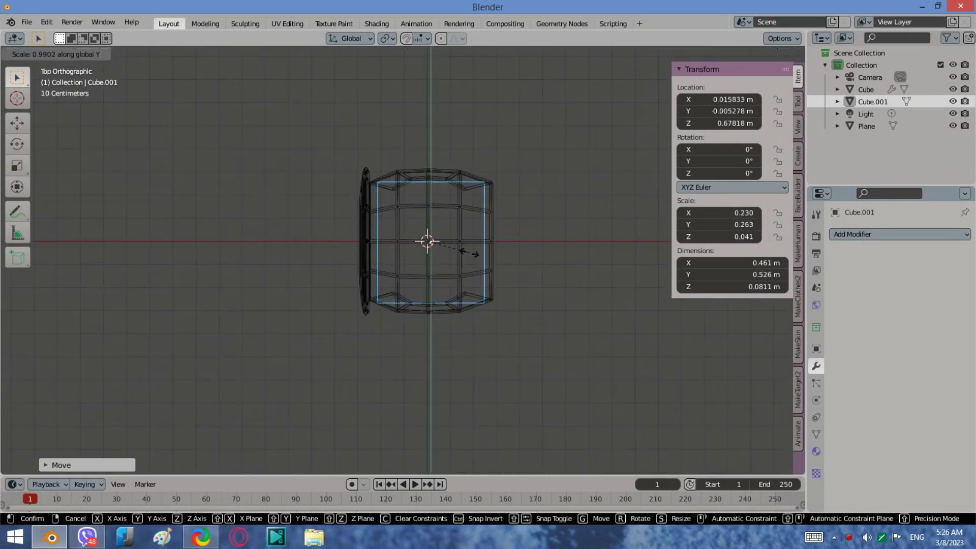
{"action": "left_click", "coordinate": [484, 304]}
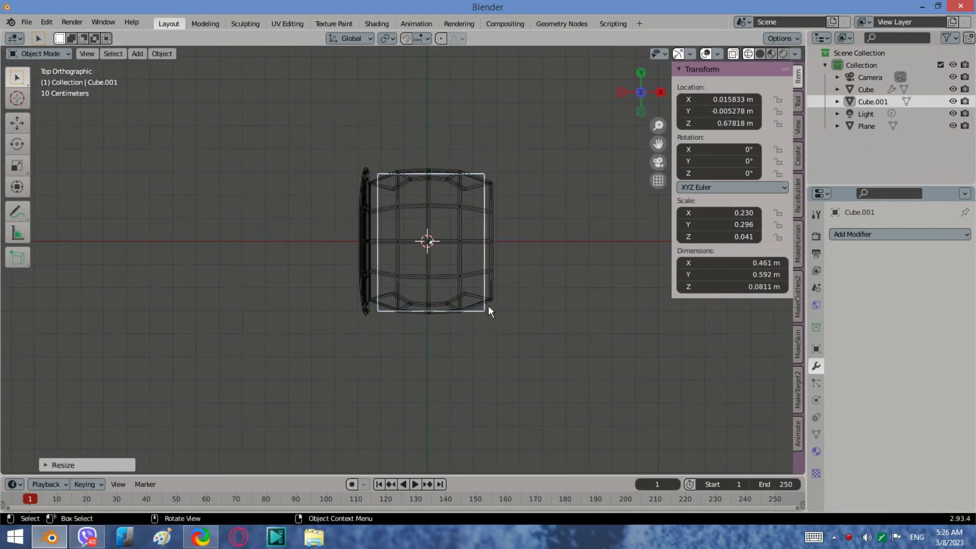
- Reselect the cushion block and scale it along X to about 0.49 m to fit the seat depth
{"action": "left_click", "coordinate": [504, 305]}
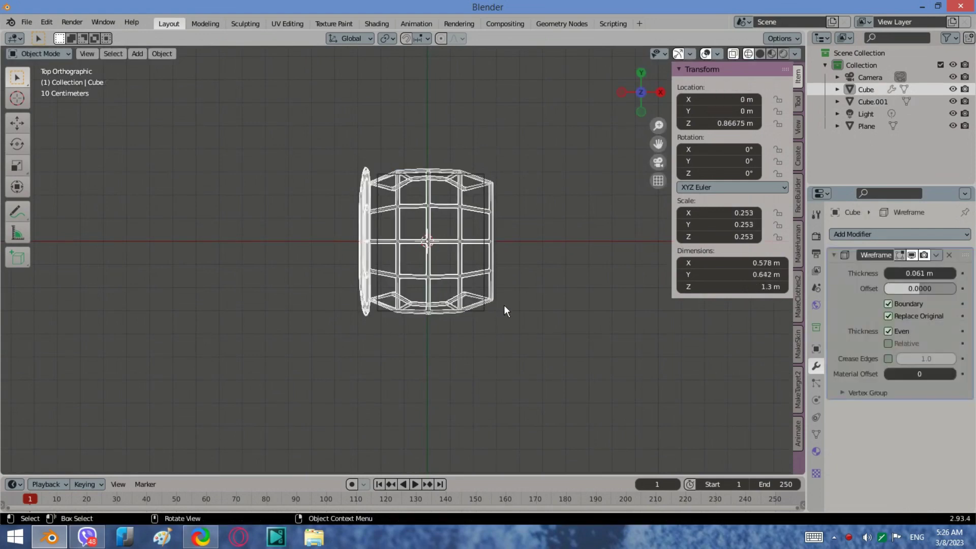
{"action": "key", "text": "s"}
{"action": "right_click", "coordinate": [504, 304]}
{"action": "left_click", "coordinate": [481, 246]}
{"action": "key", "text": "s"}
{"action": "key", "text": "x"}
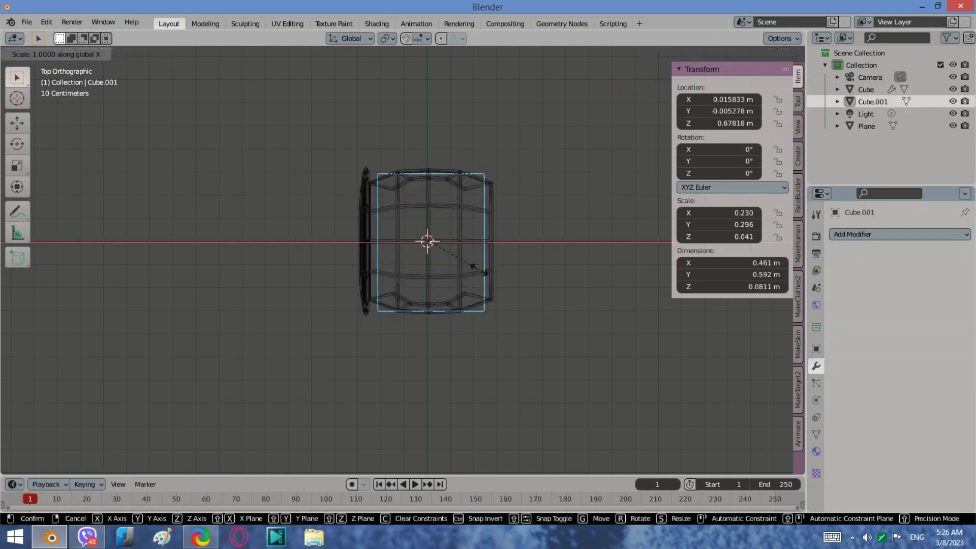
{"action": "left_click", "coordinate": [483, 270]}
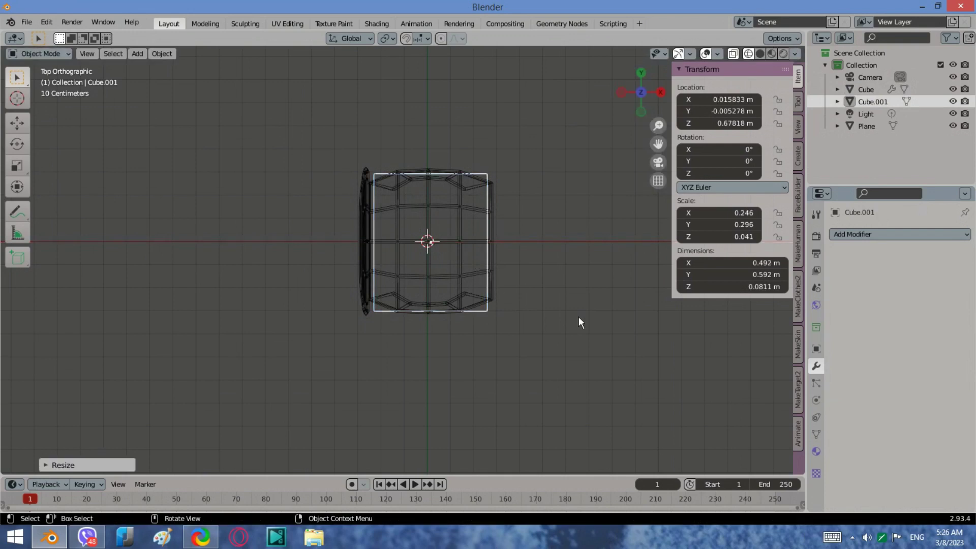
- Hide the chair frame in the viewport and select the cushion block
{"action": "left_click", "coordinate": [358, 205]}
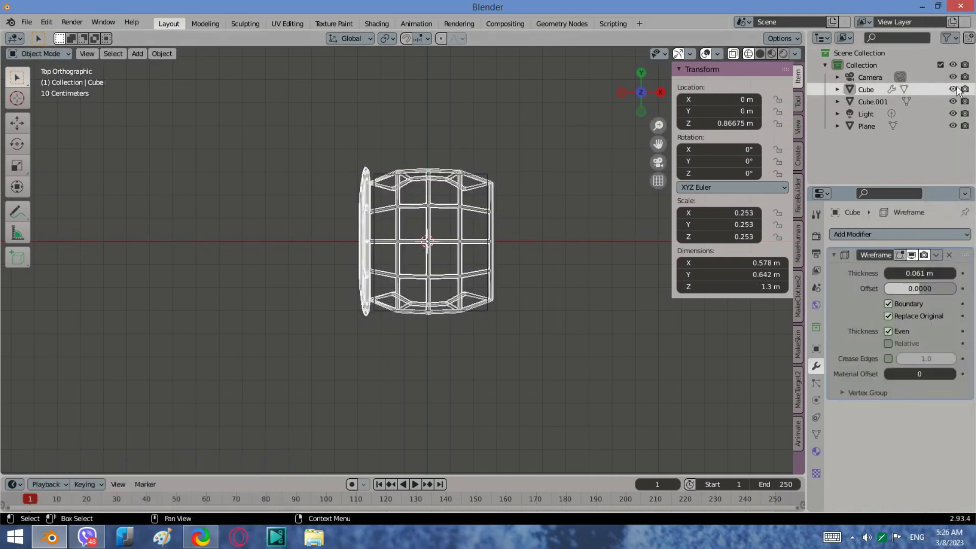
{"action": "left_click", "coordinate": [954, 89]}
{"action": "left_click", "coordinate": [449, 174]}
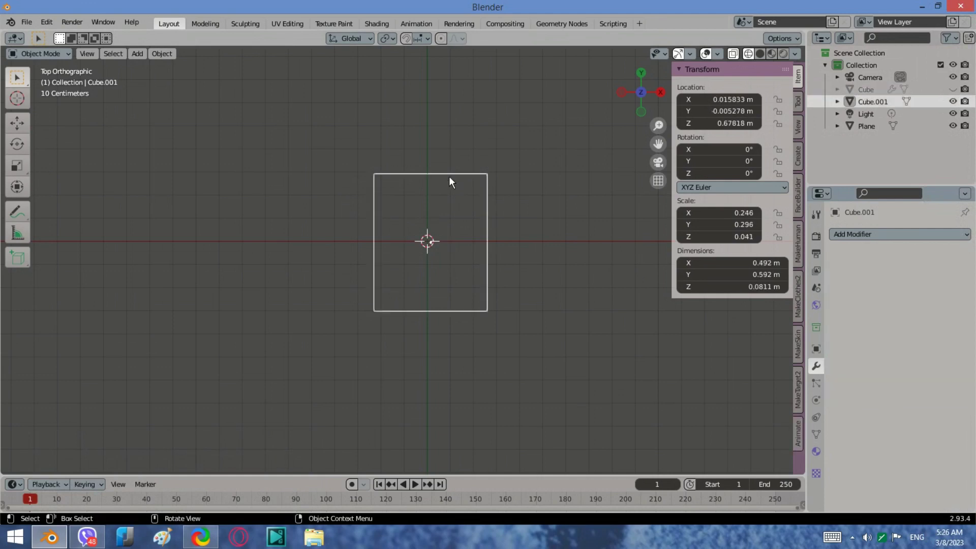
- Subdivide the whole cushion mesh in Edit Mode with 5 cuts
{"action": "key", "text": "Tab"}
{"action": "middle_click_drag", "start_coordinate": [532, 348], "coordinate": [472, 248]}
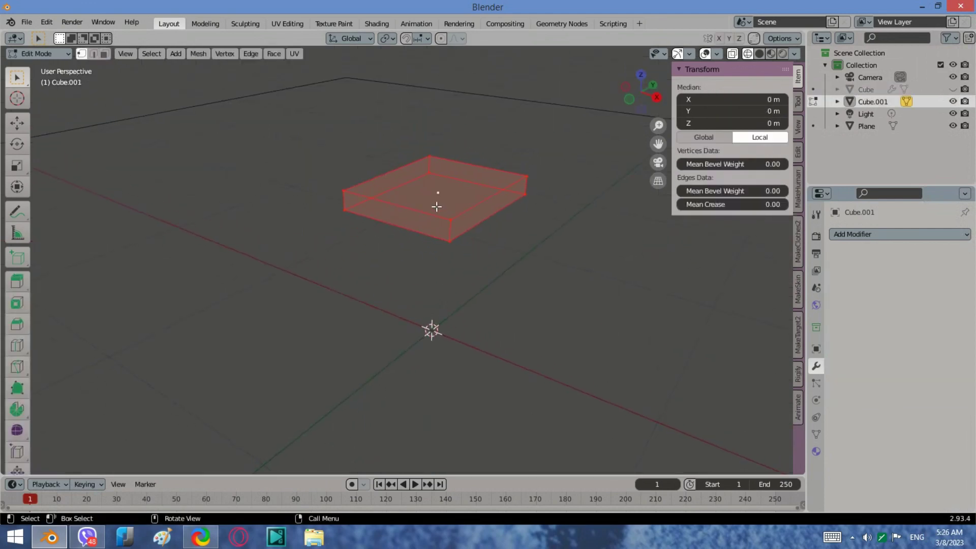
{"action": "right_click", "coordinate": [436, 206]}
{"action": "left_click", "coordinate": [435, 206]}
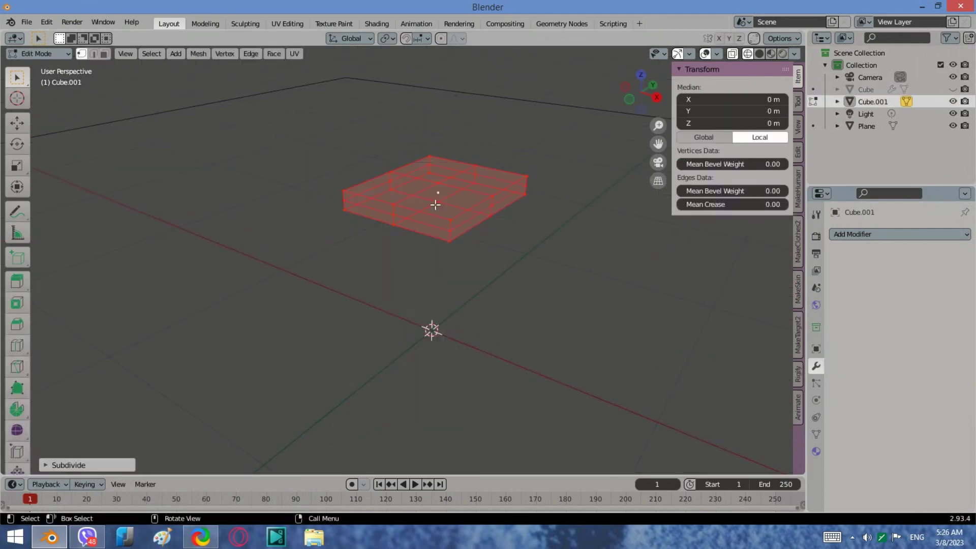
{"action": "left_click", "coordinate": [48, 464]}
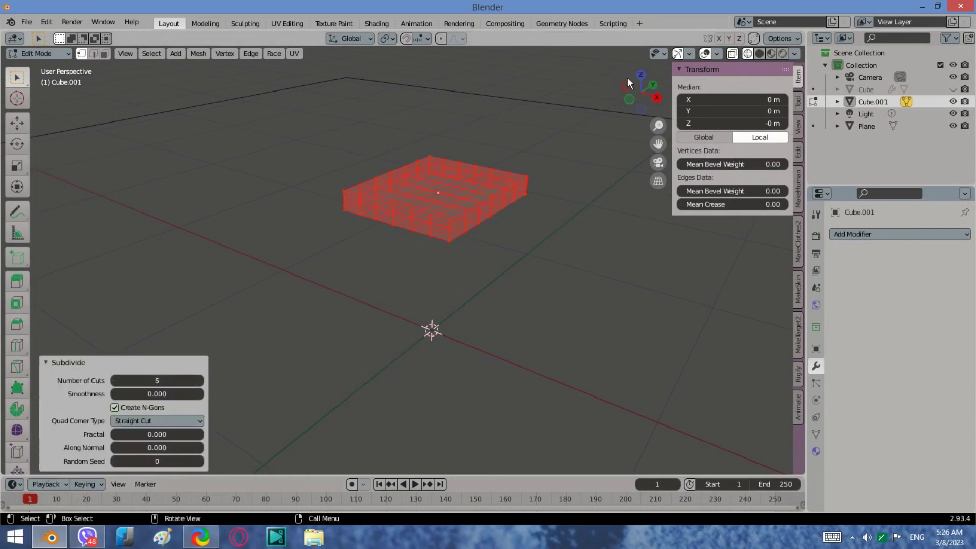
- Select only the central block of vertices on the cushion's top surface, excluding the layers beneath it
{"action": "left_click", "coordinate": [640, 76]}
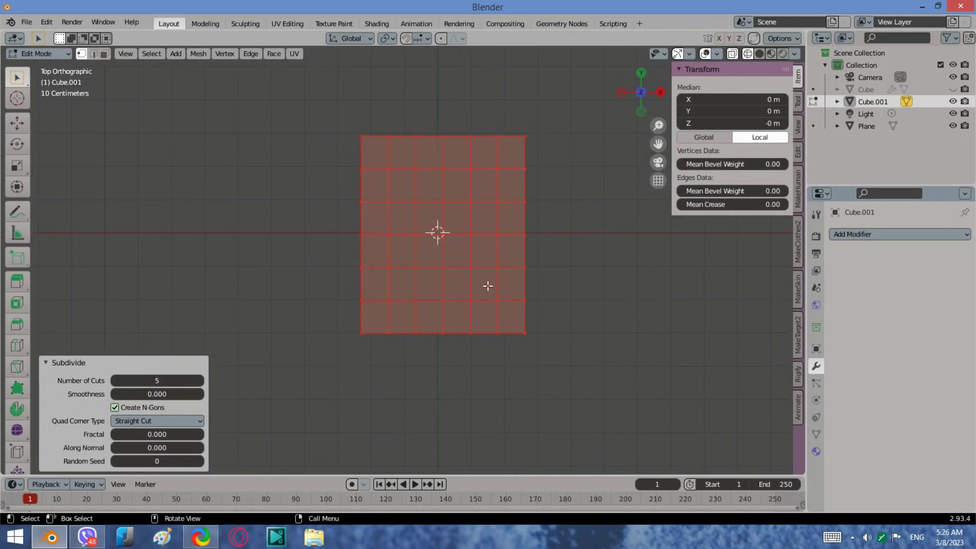
{"action": "left_click", "coordinate": [475, 281]}
{"action": "left_click_drag", "start_coordinate": [481, 282], "coordinate": [404, 197]}
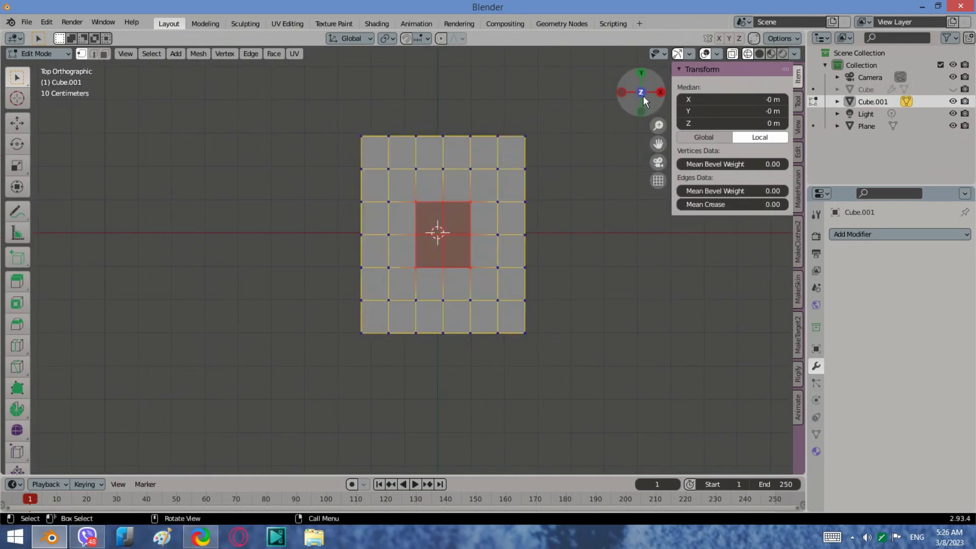
{"action": "left_click", "coordinate": [641, 111]}
{"action": "scroll", "coordinate": [456, 147], "scroll_direction": "up", "scroll_amount": 3}
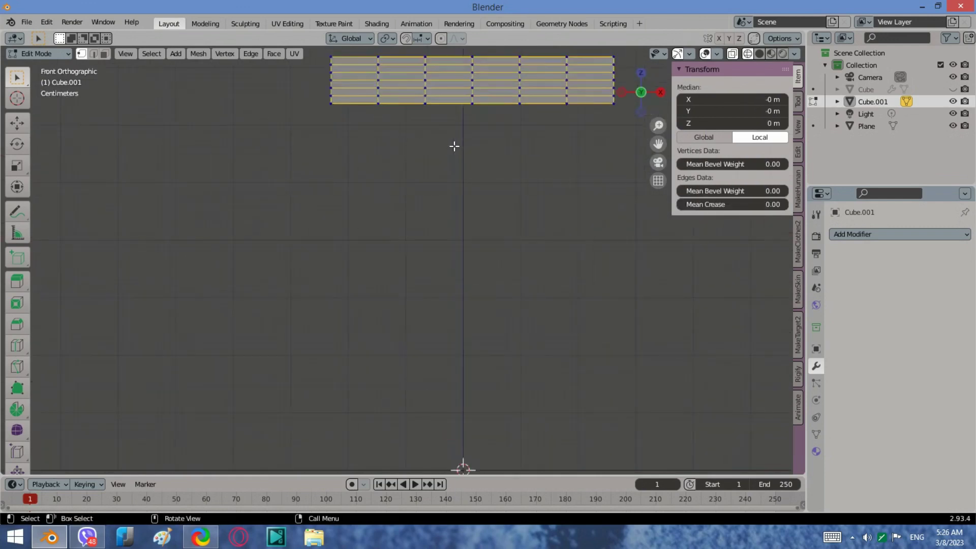
{"action": "middle_click_drag", "start_coordinate": [531, 150], "coordinate": [468, 250], "text": "shift"}
{"action": "left_click_drag", "start_coordinate": [593, 209], "coordinate": [249, 195]}
{"action": "middle_click_drag", "start_coordinate": [424, 203], "coordinate": [409, 225]}
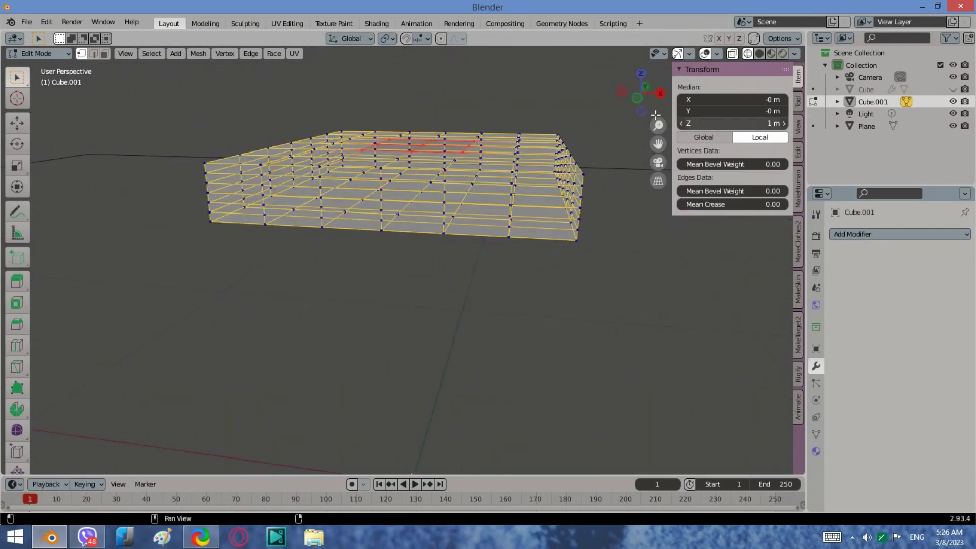
- Add the entire bottom layer of the cushion's vertices to the selection
{"action": "left_click", "coordinate": [637, 104]}
{"action": "left_click_drag", "start_coordinate": [580, 220], "coordinate": [249, 193]}
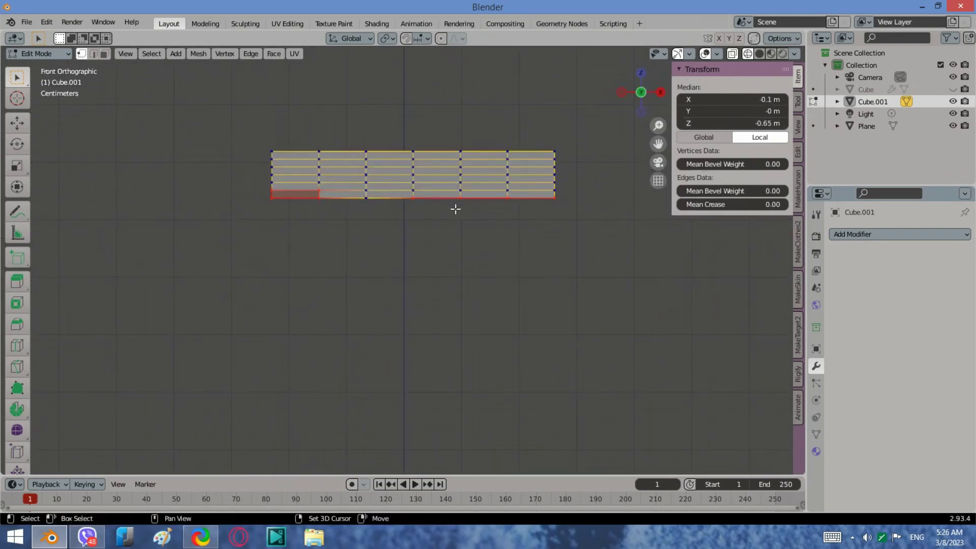
{"action": "left_click_drag", "start_coordinate": [602, 223], "coordinate": [253, 195]}
{"action": "middle_click_drag", "start_coordinate": [437, 229], "coordinate": [513, 256]}
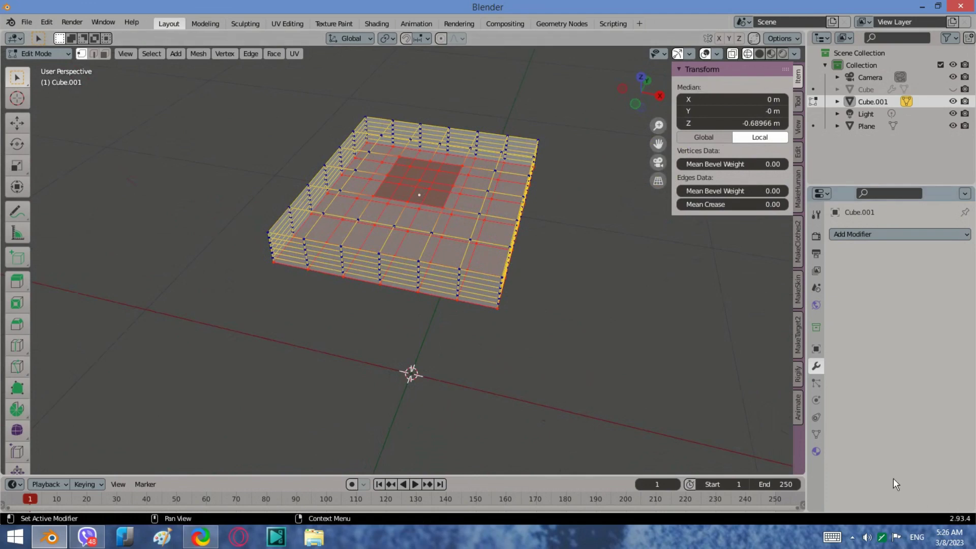
- Create a new vertex group on the cushion and assign the selected vertices to it with weight 1.000
{"action": "left_click", "coordinate": [816, 433]}
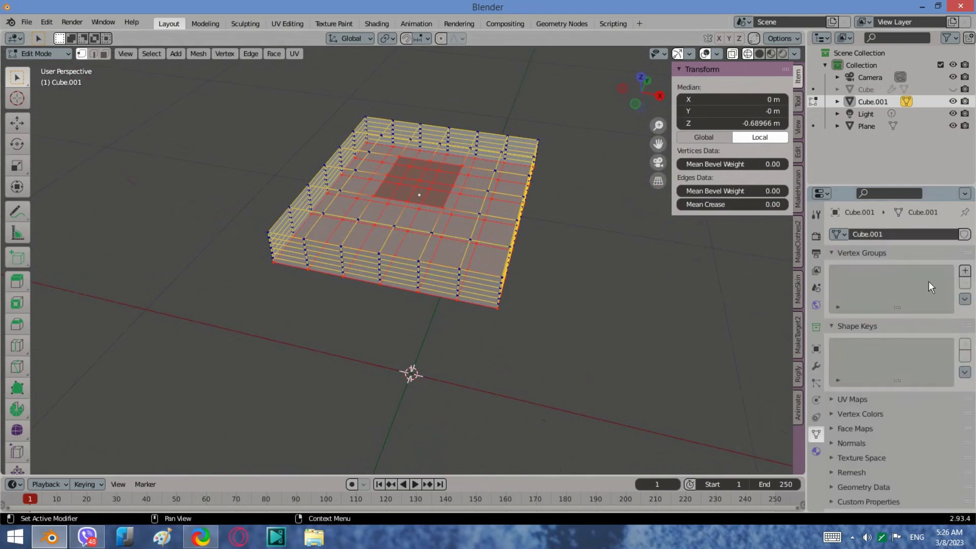
{"action": "left_click", "coordinate": [964, 271]}
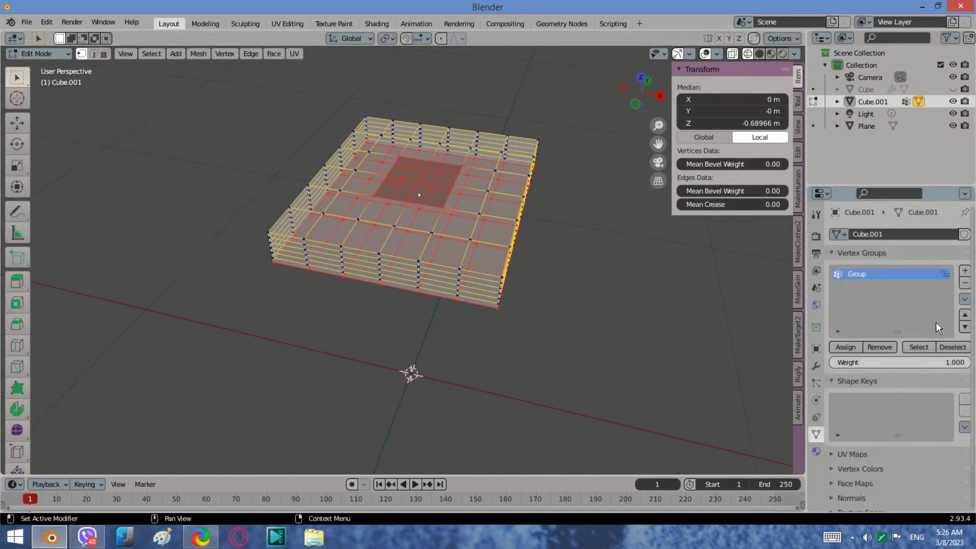
{"action": "left_click", "coordinate": [846, 347]}
- Return the cushion to Object Mode and add Cloth physics to it
{"action": "middle_click_drag", "start_coordinate": [376, 294], "coordinate": [460, 295]}
{"action": "left_click", "coordinate": [56, 53]}
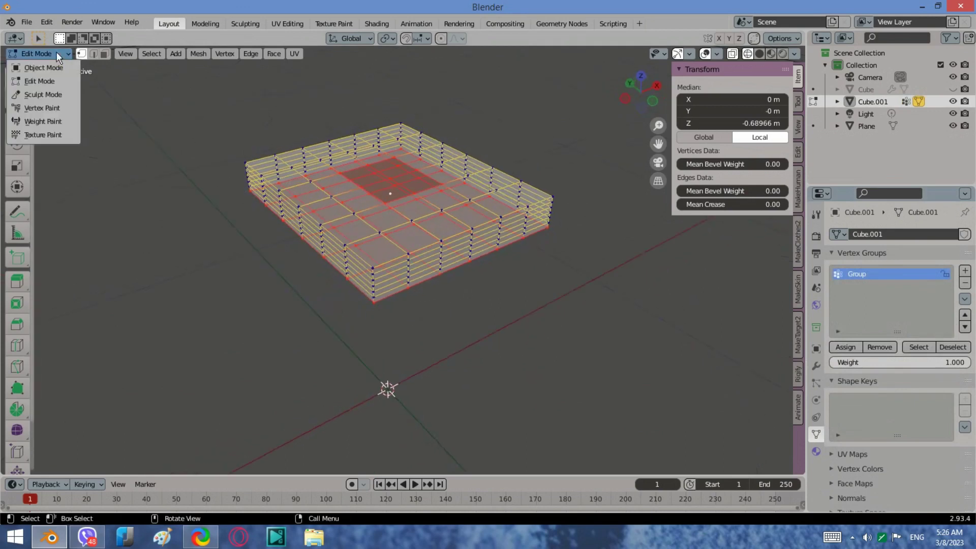
{"action": "left_click", "coordinate": [43, 68]}
{"action": "middle_click_drag", "start_coordinate": [472, 218], "coordinate": [489, 170]}
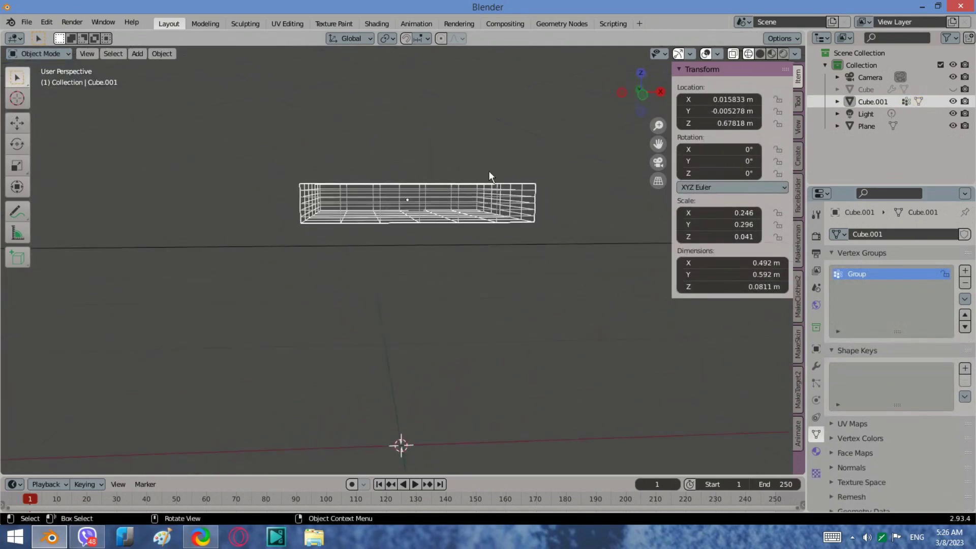
{"action": "left_click", "coordinate": [644, 95]}
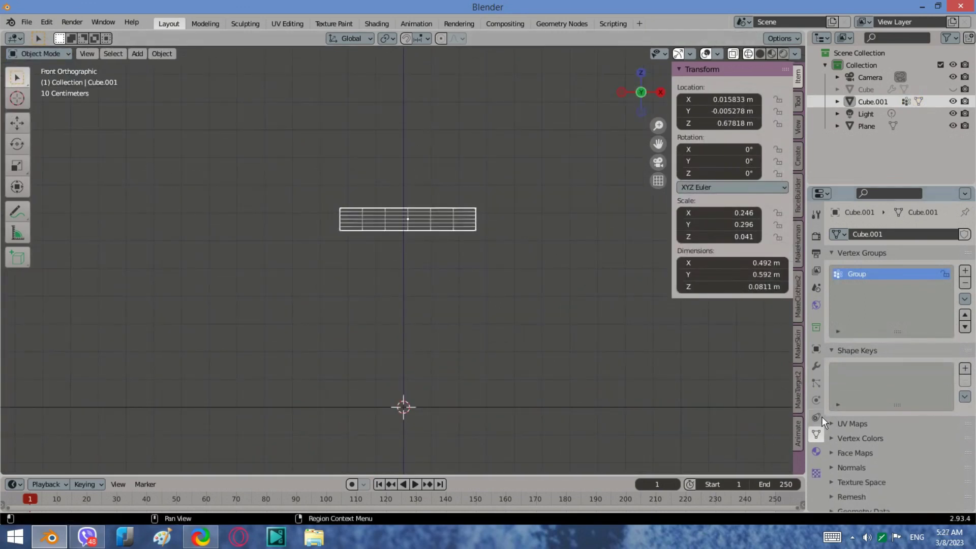
{"action": "left_click", "coordinate": [814, 400]}
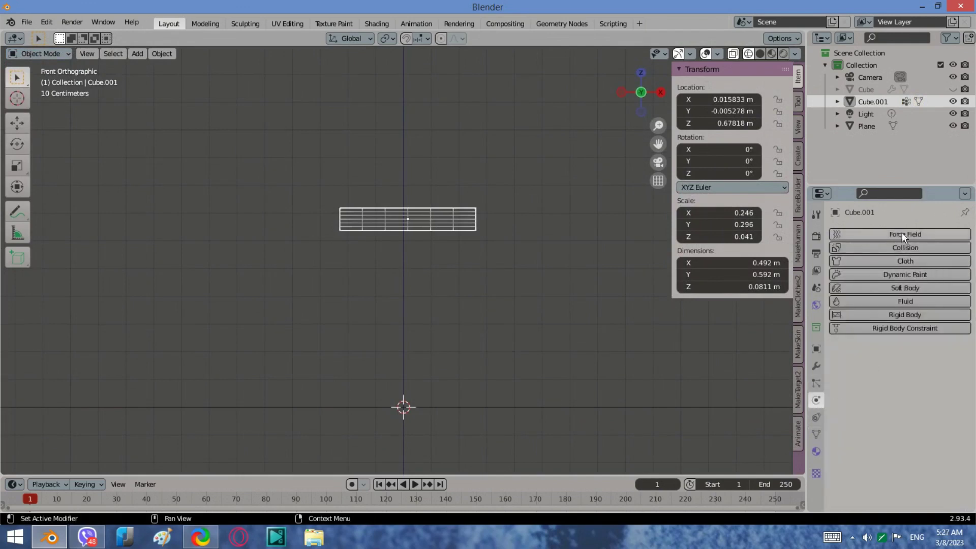
{"action": "left_click", "coordinate": [905, 261]}
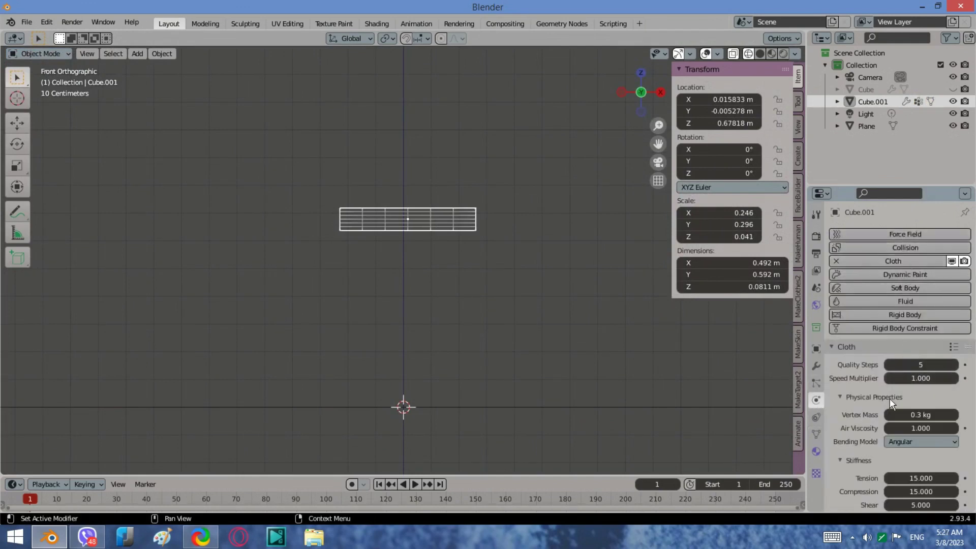
- Enable pressure in the cushion's cloth settings and set the pressure to 1.000
{"action": "scroll", "coordinate": [887, 398], "scroll_direction": "down", "scroll_amount": 5}
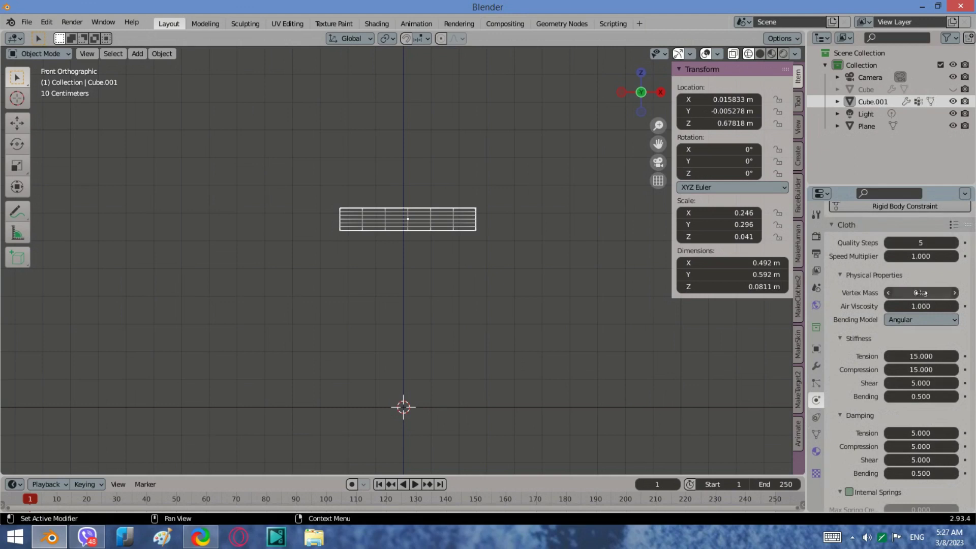
{"action": "scroll", "coordinate": [920, 293], "scroll_direction": "down", "scroll_amount": 10}
{"action": "left_click", "coordinate": [848, 355]}
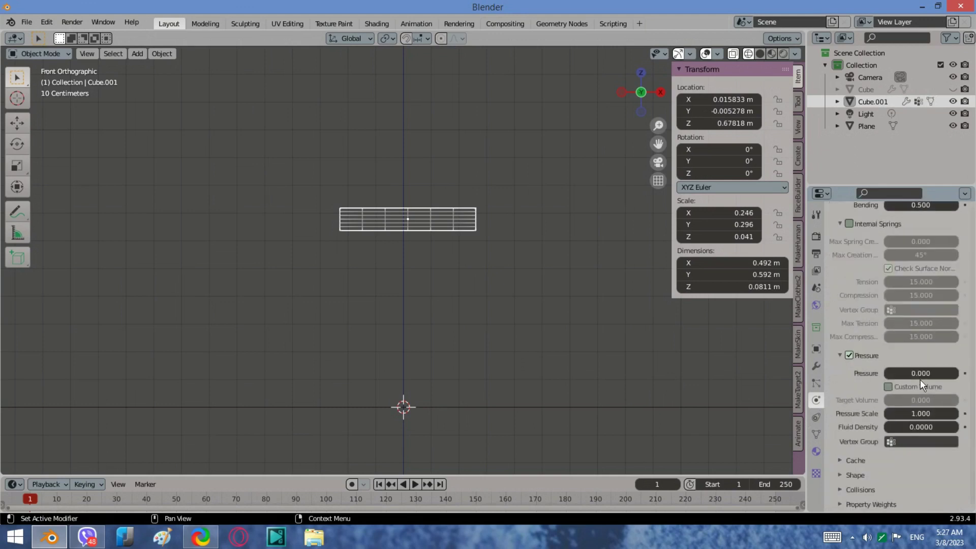
{"action": "left_click", "coordinate": [928, 374]}
{"action": "scroll", "coordinate": [895, 394], "scroll_direction": "down", "scroll_amount": 1}
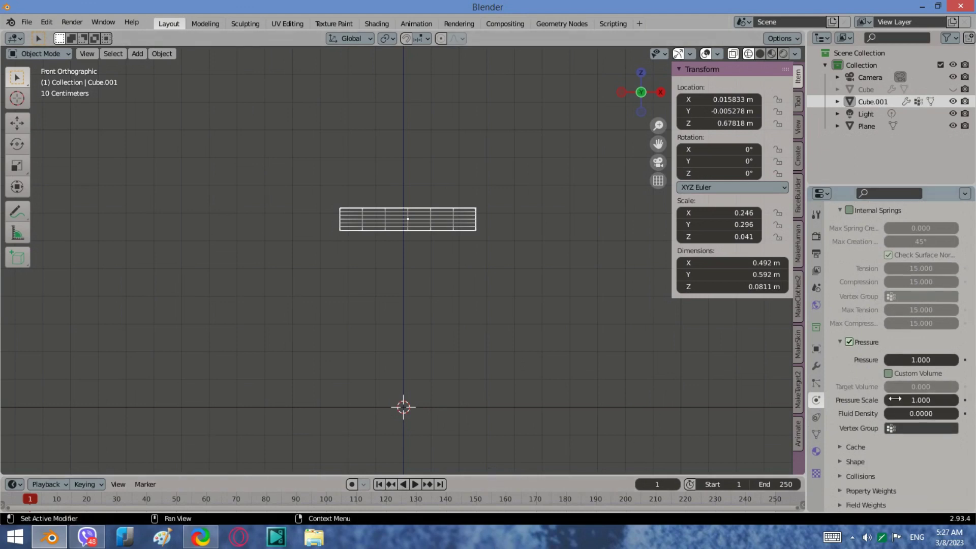
- Pin the cushion's cloth shape with the vertex group named Group
{"action": "left_click", "coordinate": [840, 464]}
{"action": "left_click", "coordinate": [896, 479]}
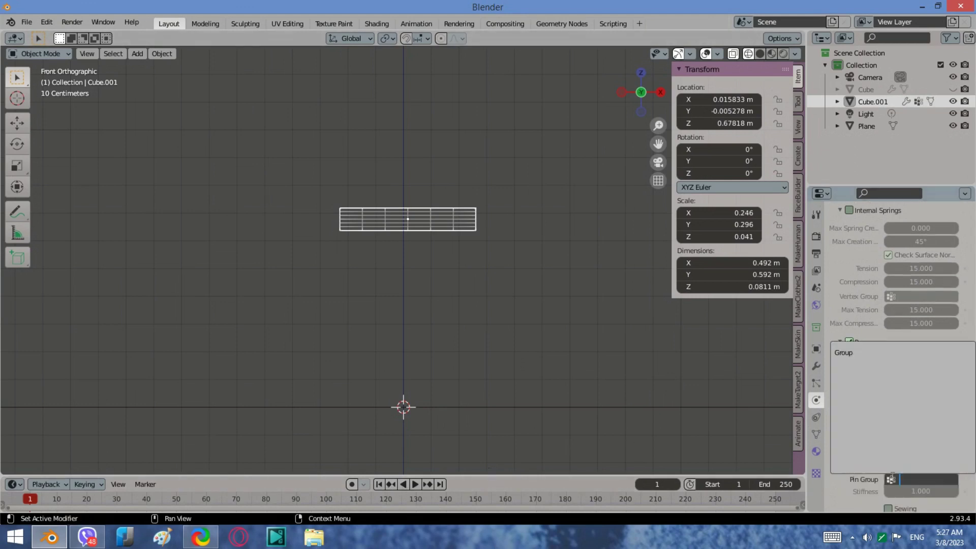
{"action": "left_click", "coordinate": [851, 359]}
- Play the cloth simulation to frame 21 and display the cushion in solid shading
{"action": "middle_click_drag", "start_coordinate": [573, 331], "coordinate": [501, 352]}
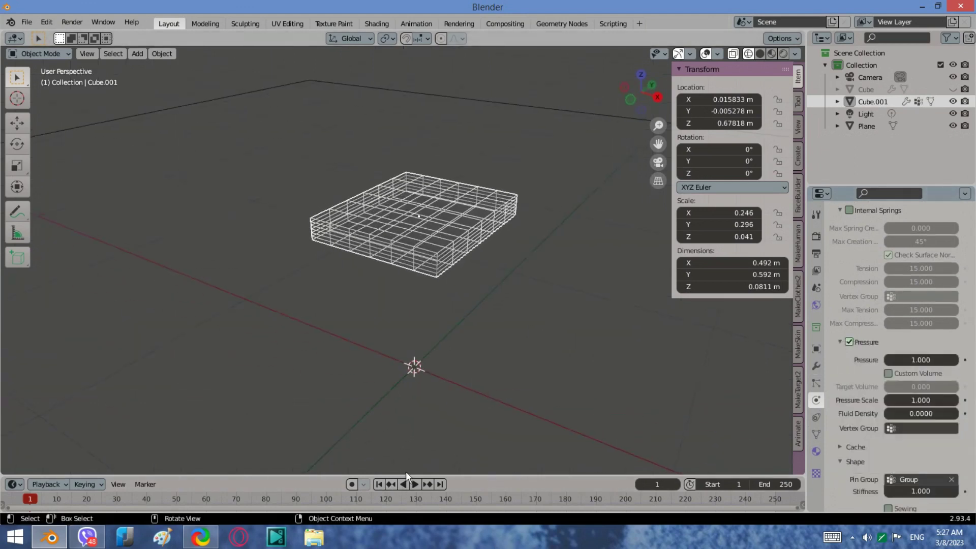
{"action": "left_click", "coordinate": [418, 483]}
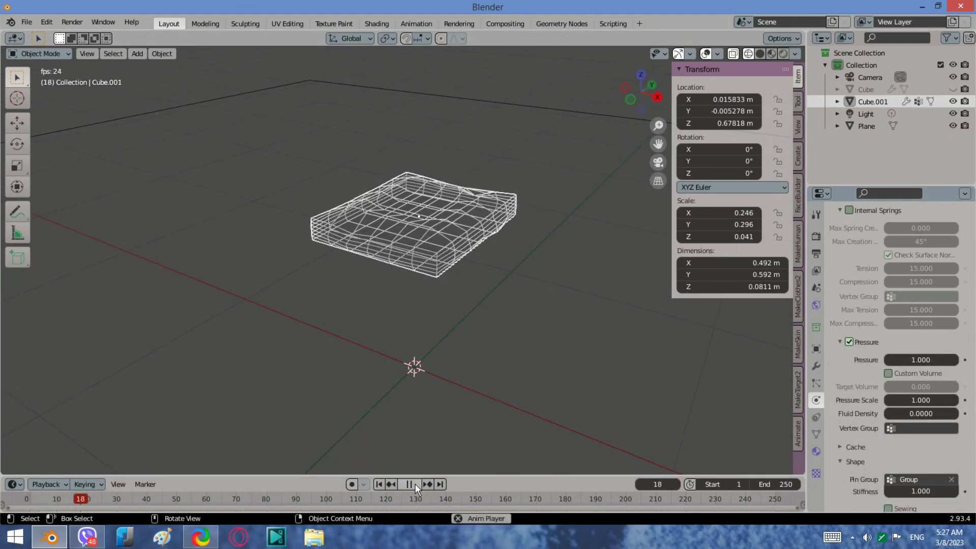
{"action": "left_click", "coordinate": [415, 483]}
{"action": "left_click", "coordinate": [772, 54]}
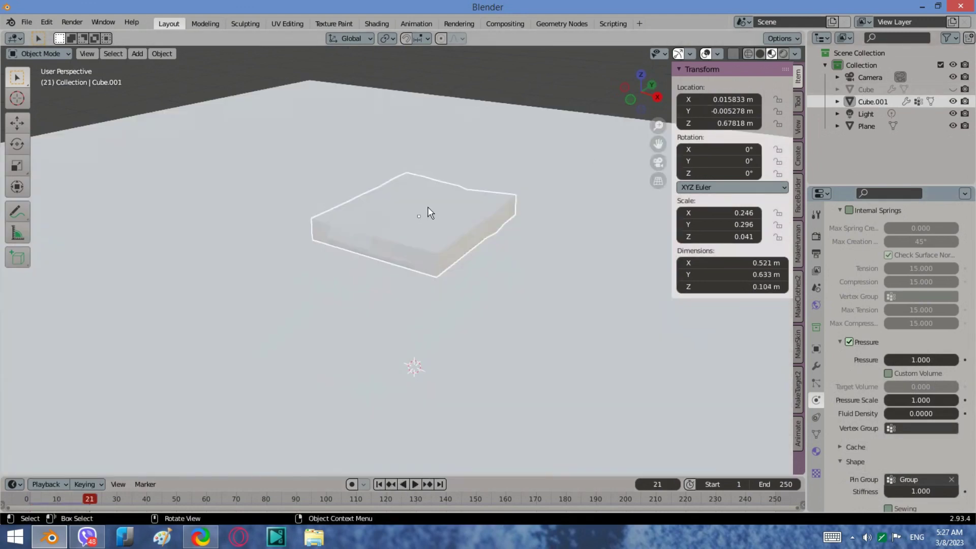
{"action": "left_click", "coordinate": [759, 53]}
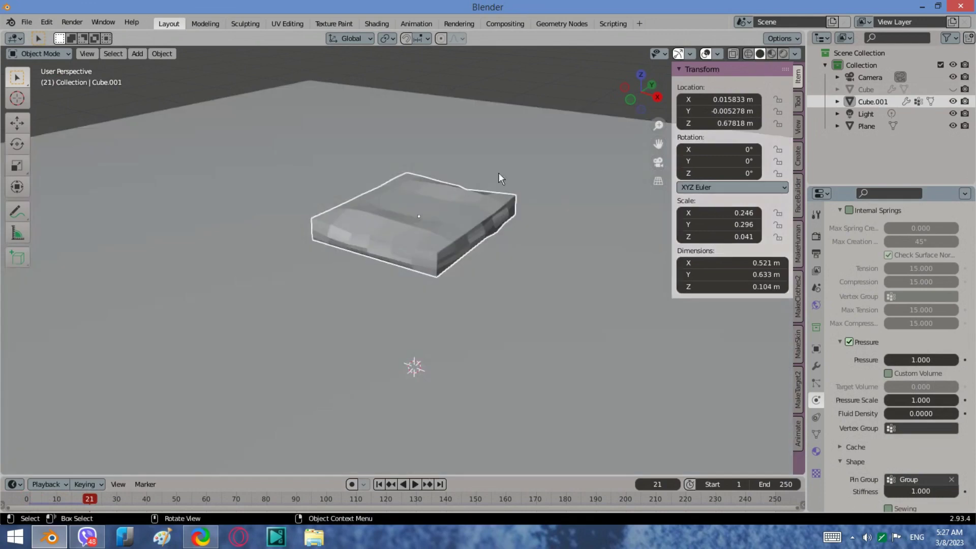
{"action": "mouse_move", "coordinate": [497, 179]}
{"action": "middle_mouse_down"}
{"action": "mouse_move", "coordinate": [412, 235]}
{"action": "mouse_move", "coordinate": [413, 279]}
{"action": "mouse_move", "coordinate": [526, 209]}
{"action": "mouse_move", "coordinate": [636, 191]}
{"action": "mouse_move", "coordinate": [408, 214]}
{"action": "mouse_move", "coordinate": [452, 209]}
{"action": "middle_mouse_up"}
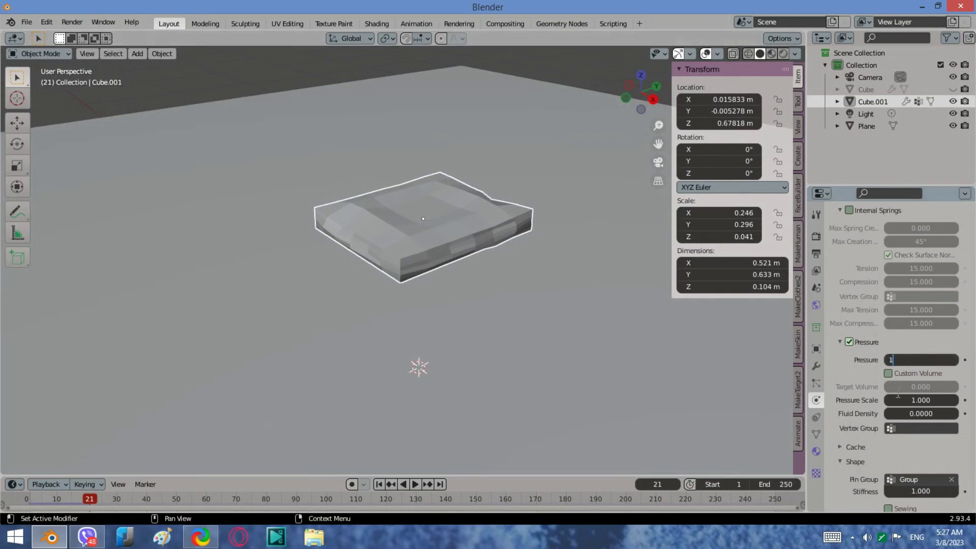
- Try a cloth pressure of 1.500 and replay the simulation from frame 1 to frame 21
{"action": "key", "text": "Return"}
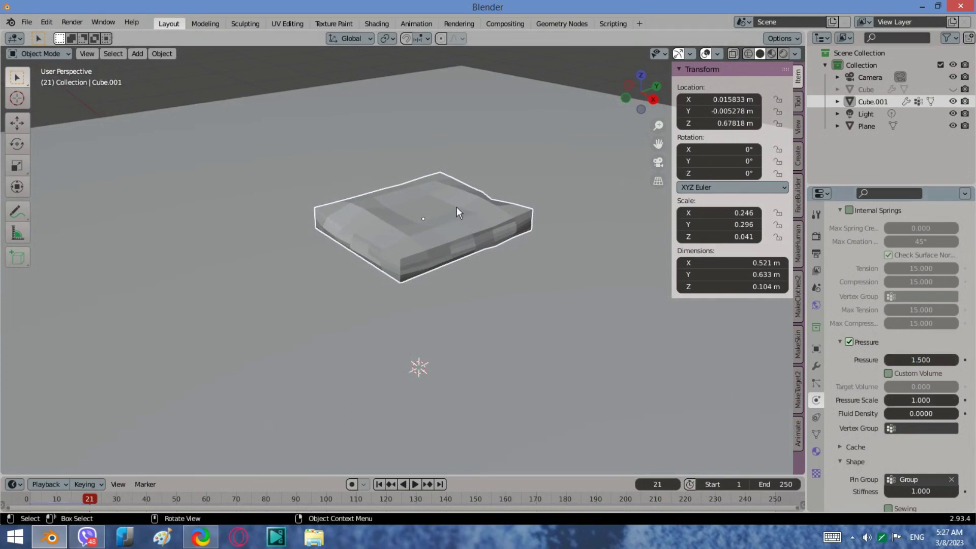
{"action": "left_click", "coordinate": [379, 484]}
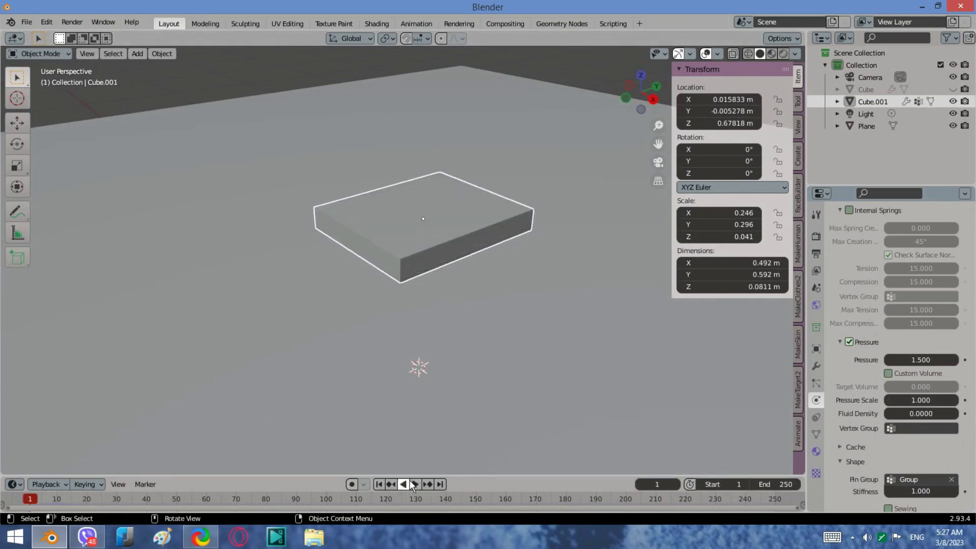
{"action": "left_click", "coordinate": [403, 484]}
{"action": "left_click", "coordinate": [399, 483]}
{"action": "left_click", "coordinate": [381, 483]}
{"action": "left_click", "coordinate": [413, 481]}
{"action": "left_click", "coordinate": [412, 483]}
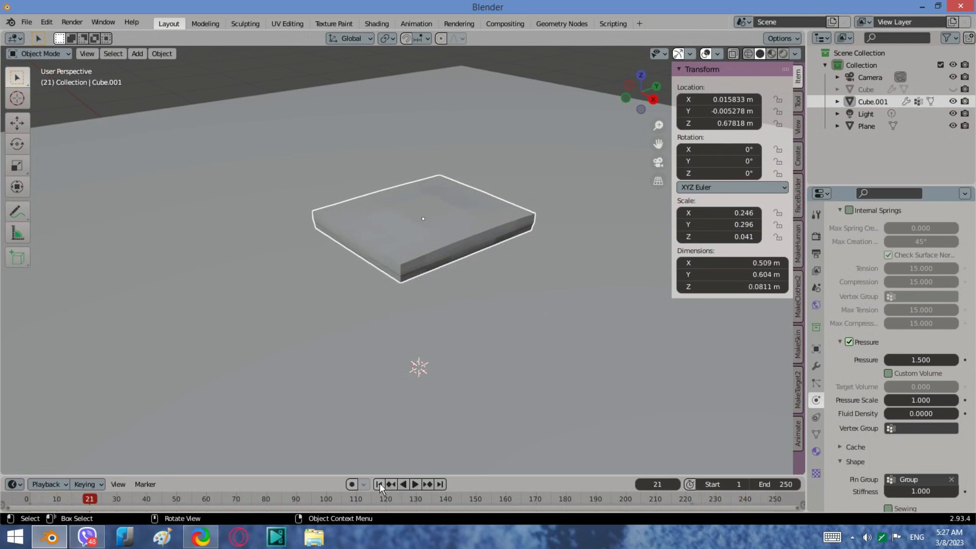
- Restore the cloth pressure to 1.000 and replay the simulation from frame 1 to frame 21
{"action": "left_click", "coordinate": [379, 484]}
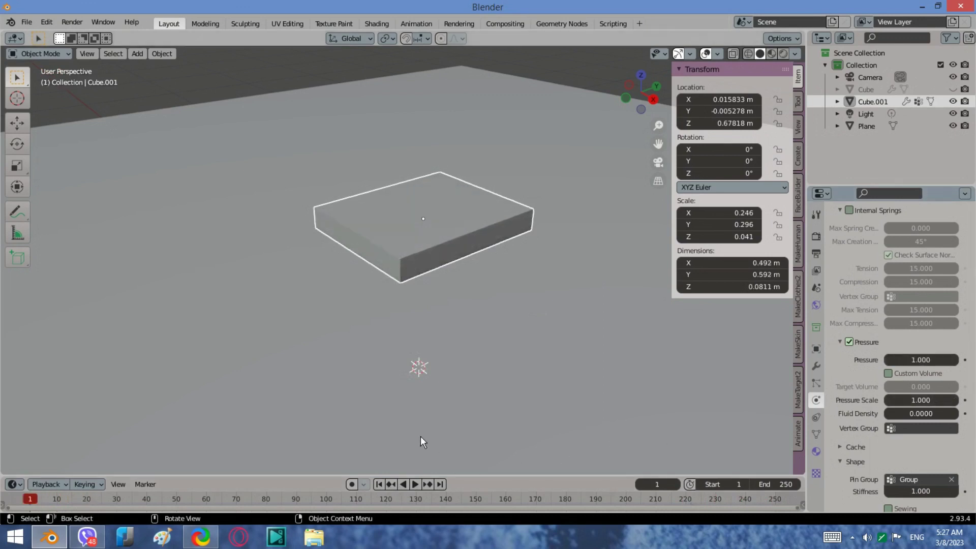
{"action": "left_click", "coordinate": [411, 486]}
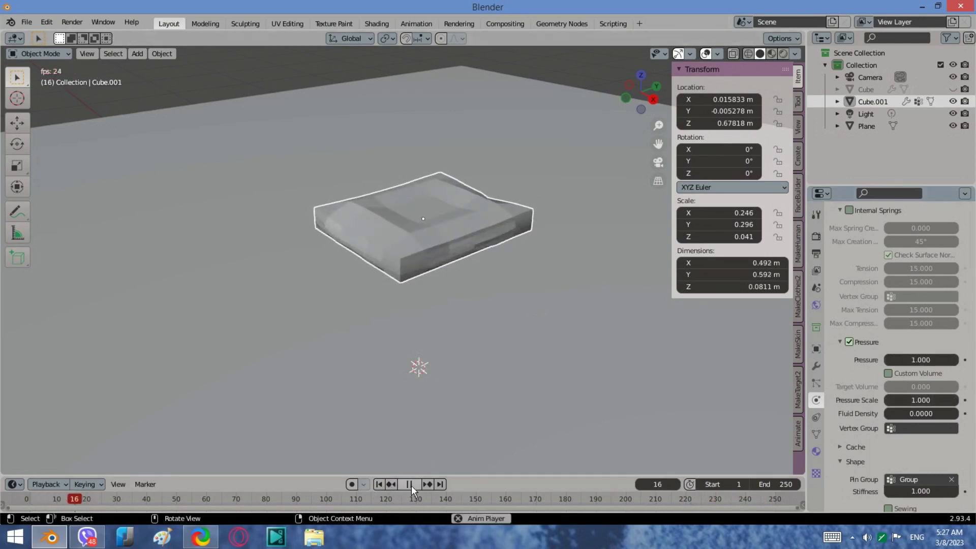
{"action": "middle_click_drag", "start_coordinate": [414, 305], "coordinate": [510, 206]}
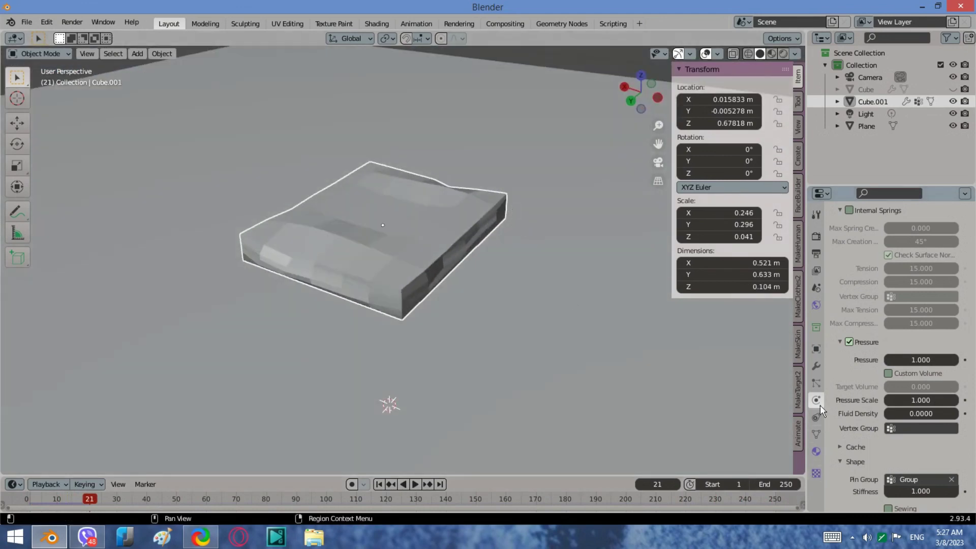
- Add a Catmull-Clark Subdivision Surface modifier to the cushion
{"action": "left_click", "coordinate": [816, 366]}
{"action": "left_click", "coordinate": [896, 234]}
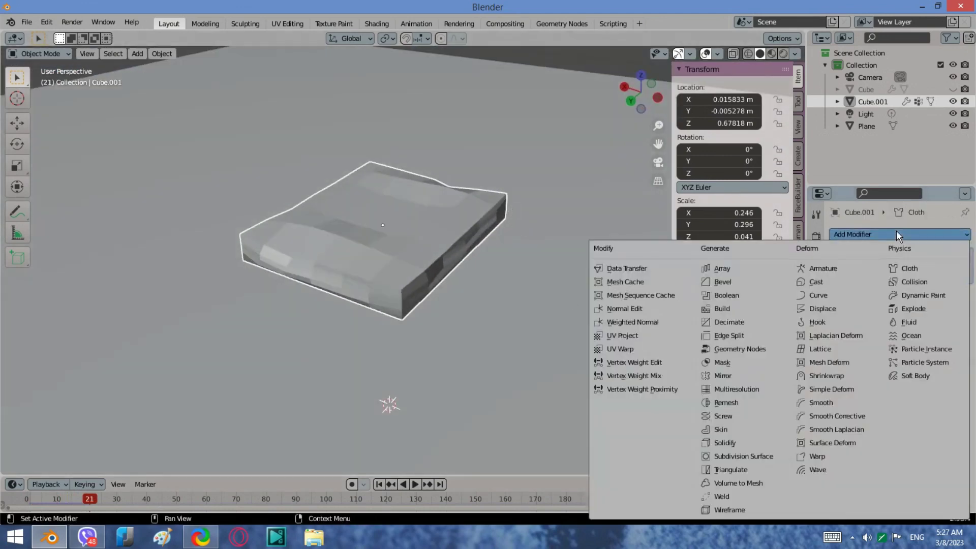
{"action": "left_click", "coordinate": [760, 457]}
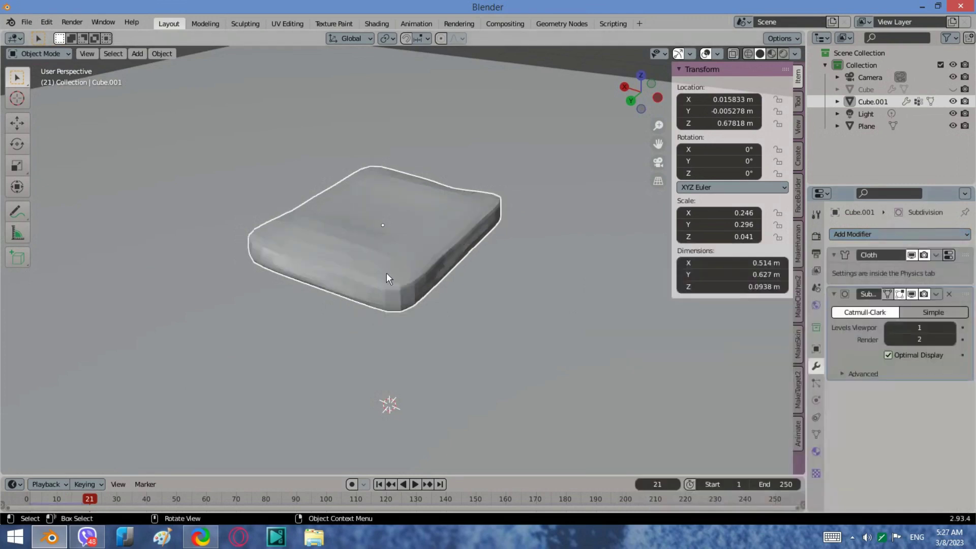
{"action": "middle_click_drag", "start_coordinate": [386, 272], "coordinate": [442, 269]}
- Rerun the cushion's cloth simulation from frame 1 and stop it at frame 39
{"action": "left_click", "coordinate": [380, 484]}
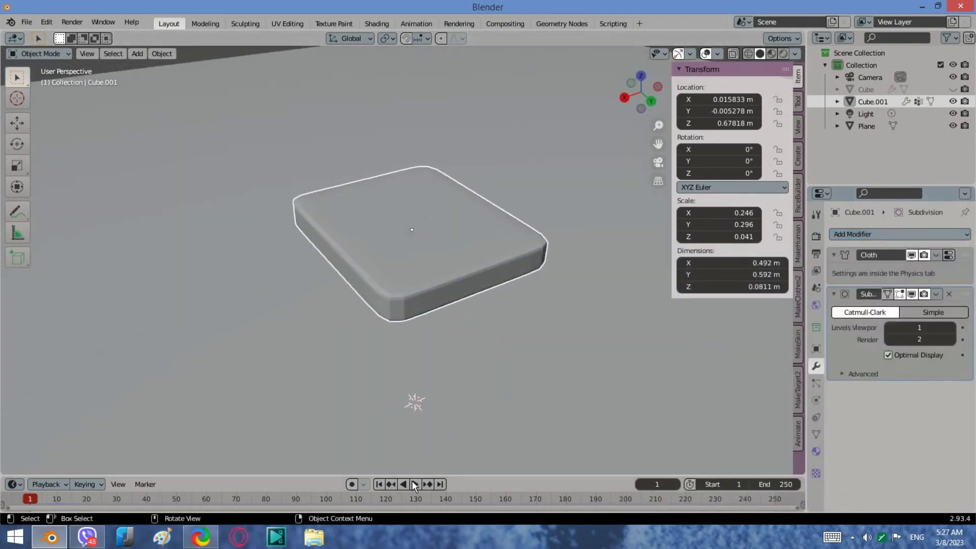
{"action": "left_click", "coordinate": [414, 484]}
{"action": "left_click", "coordinate": [409, 484]}
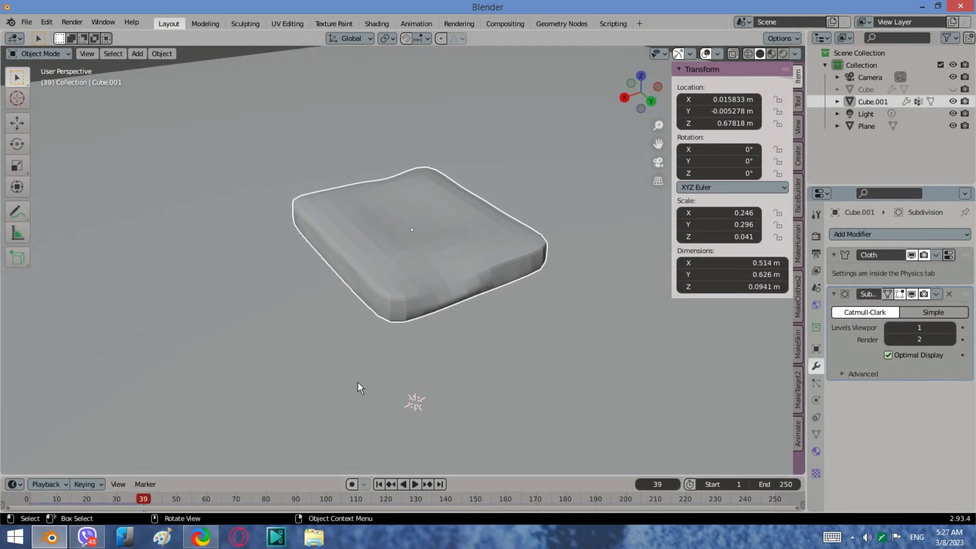
- Shade the cushion smooth in Object Mode
{"action": "middle_click_drag", "start_coordinate": [358, 382], "coordinate": [477, 291]}
{"action": "middle_click_drag", "start_coordinate": [537, 296], "coordinate": [505, 308]}
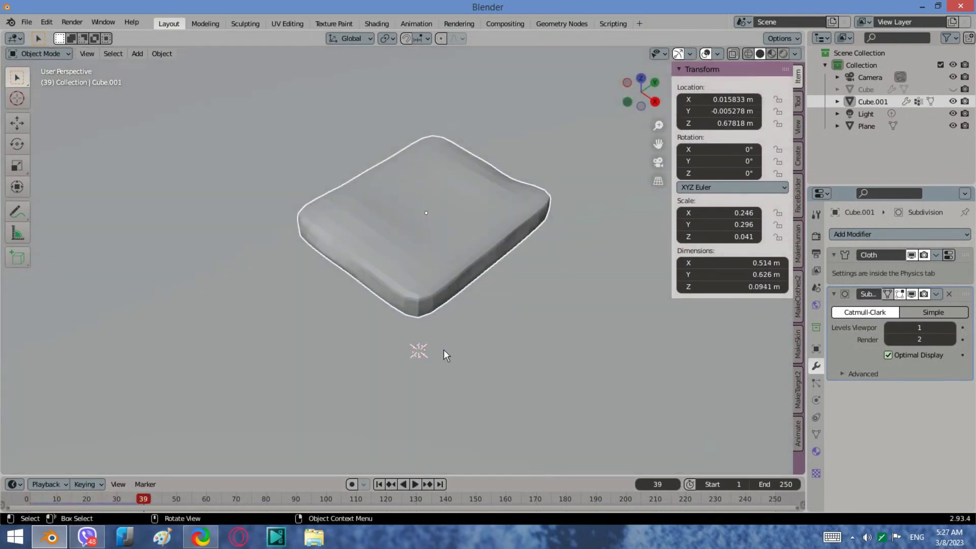
{"action": "right_click", "coordinate": [442, 230]}
{"action": "middle_click_drag", "start_coordinate": [438, 229], "coordinate": [474, 159]}
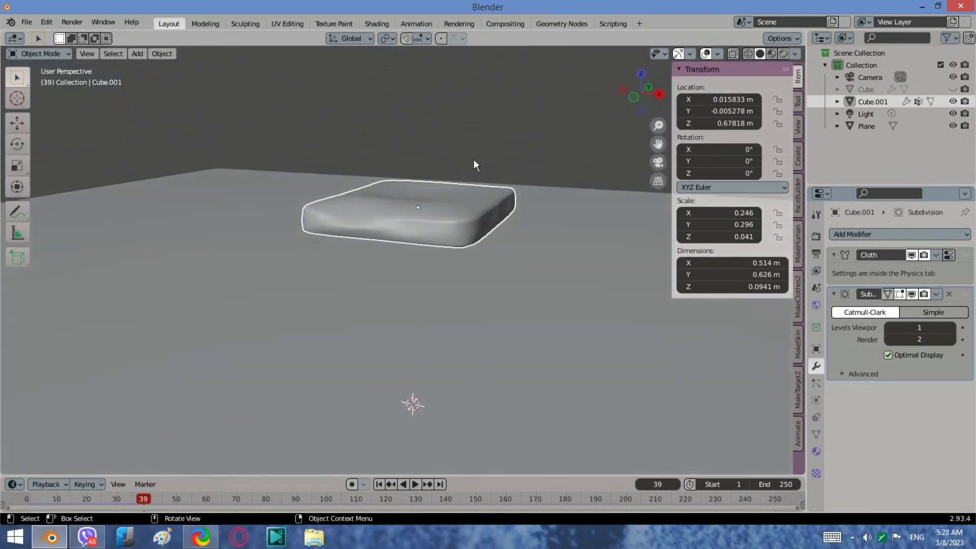
- Unhide the wireframe chair so it displays together with the cushion
{"action": "left_click", "coordinate": [879, 90]}
{"action": "left_click", "coordinate": [952, 89]}
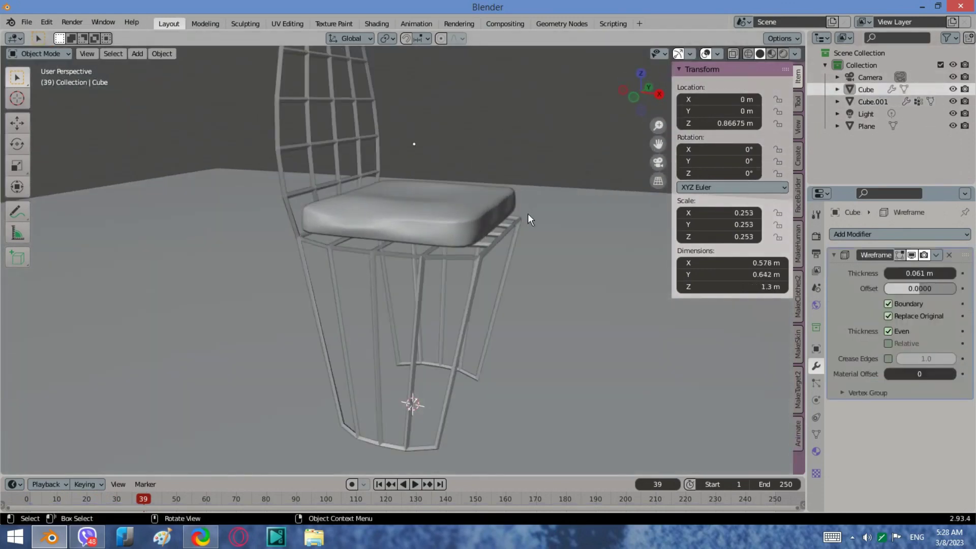
{"action": "middle_click_drag", "start_coordinate": [527, 219], "coordinate": [390, 212]}
{"action": "key", "text": "Tab"}
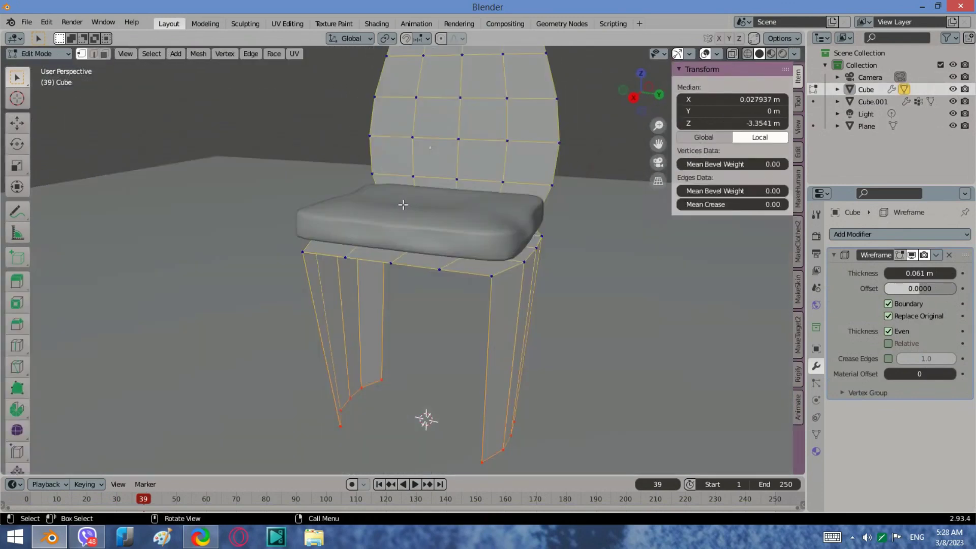
{"action": "key", "text": "Tab"}
{"action": "left_click", "coordinate": [34, 56]}
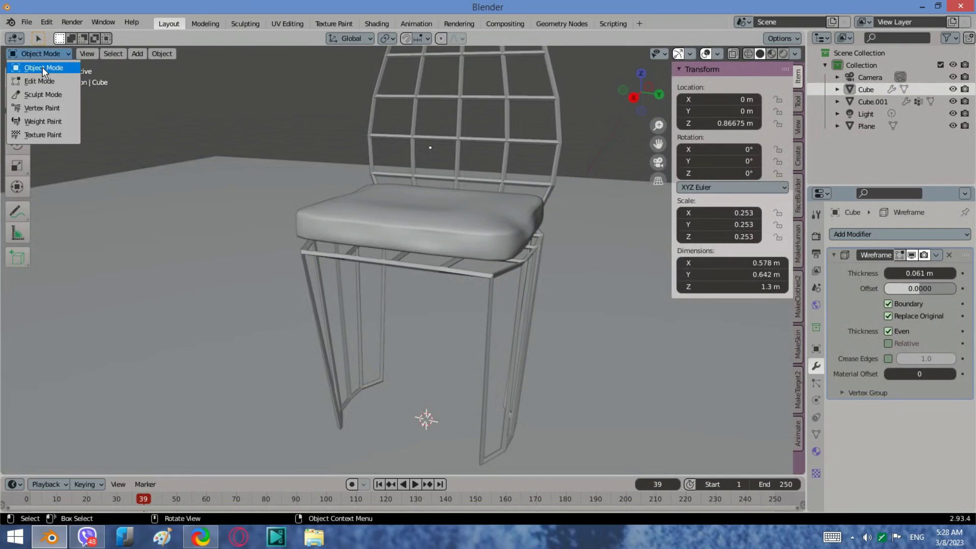
- Enter Edit Mode on the cushion and, from the right orthographic view, remove its visible bottom-layer vertices from the selection
{"action": "left_click", "coordinate": [426, 197]}
{"action": "key", "text": "Tab"}
{"action": "mouse_move", "coordinate": [426, 198]}
{"action": "middle_mouse_down"}
{"action": "mouse_move", "coordinate": [440, 211]}
{"action": "mouse_move", "coordinate": [424, 184]}
{"action": "middle_mouse_up"}
{"action": "left_click", "coordinate": [642, 99]}
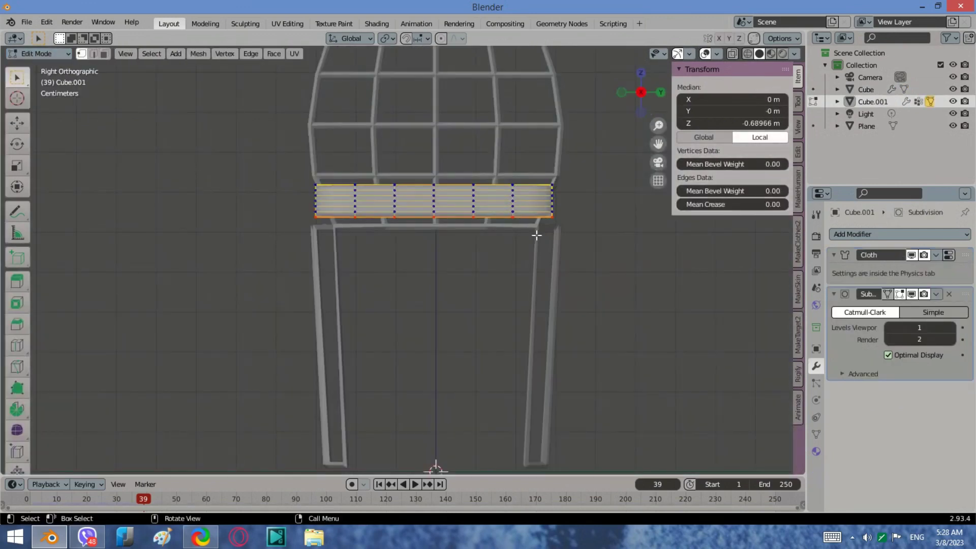
{"action": "key", "text": "b"}
{"action": "left_click_drag", "start_coordinate": [585, 245], "coordinate": [309, 217]}
{"action": "middle_click_drag", "start_coordinate": [308, 217], "coordinate": [399, 263]}
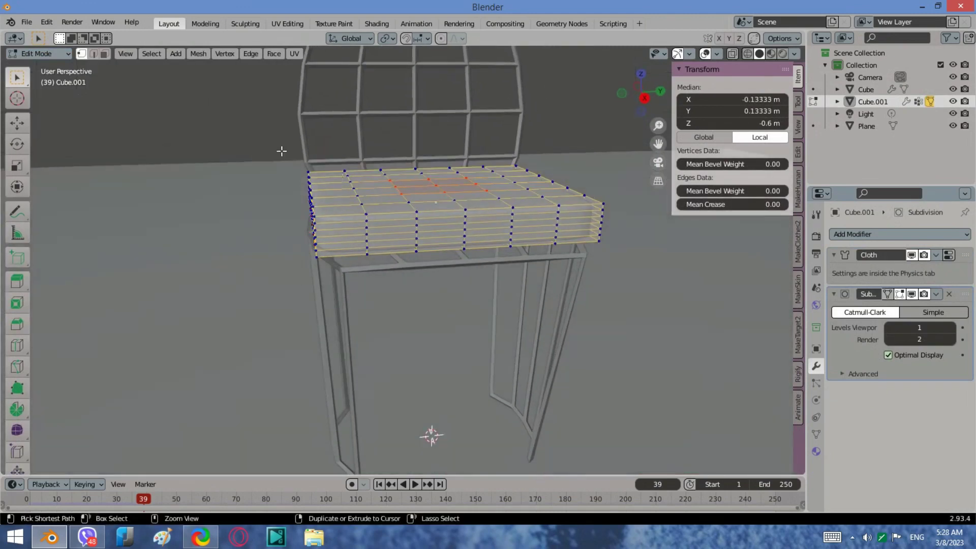
- Switch to wireframe display and deselect the remaining bottom-layer vertices, keeping only the central block on the cushion's top
{"action": "key", "text": "shift+z"}
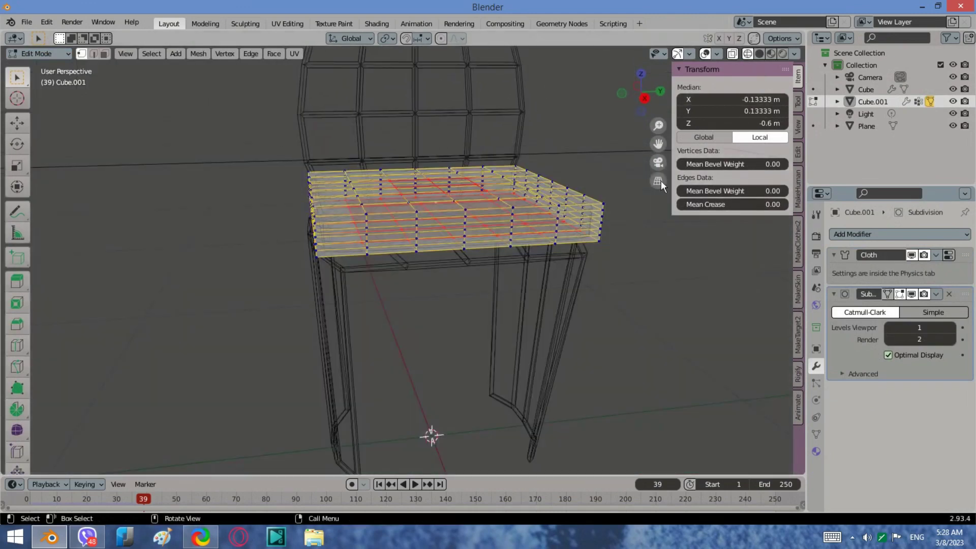
{"action": "left_click", "coordinate": [644, 98]}
{"action": "key", "text": "b"}
{"action": "left_click_drag", "start_coordinate": [656, 270], "coordinate": [301, 214]}
- Move the selected top-centre vertices down about 0.022 m along Z and return to Object Mode
{"action": "middle_click_drag", "start_coordinate": [548, 181], "coordinate": [631, 231]}
{"action": "key", "text": "g"}
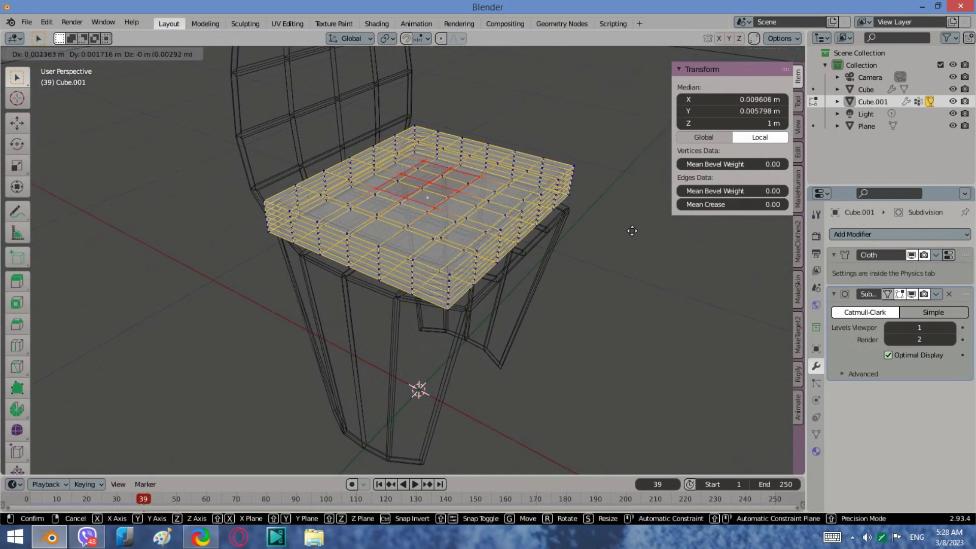
{"action": "key", "text": "z"}
{"action": "left_click", "coordinate": [637, 238]}
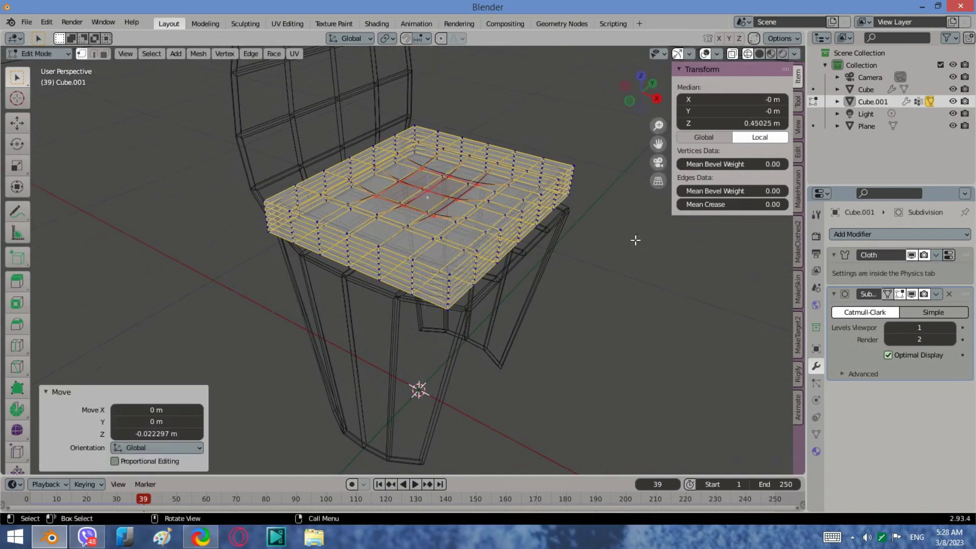
{"action": "left_click", "coordinate": [65, 54]}
{"action": "left_click", "coordinate": [38, 65]}
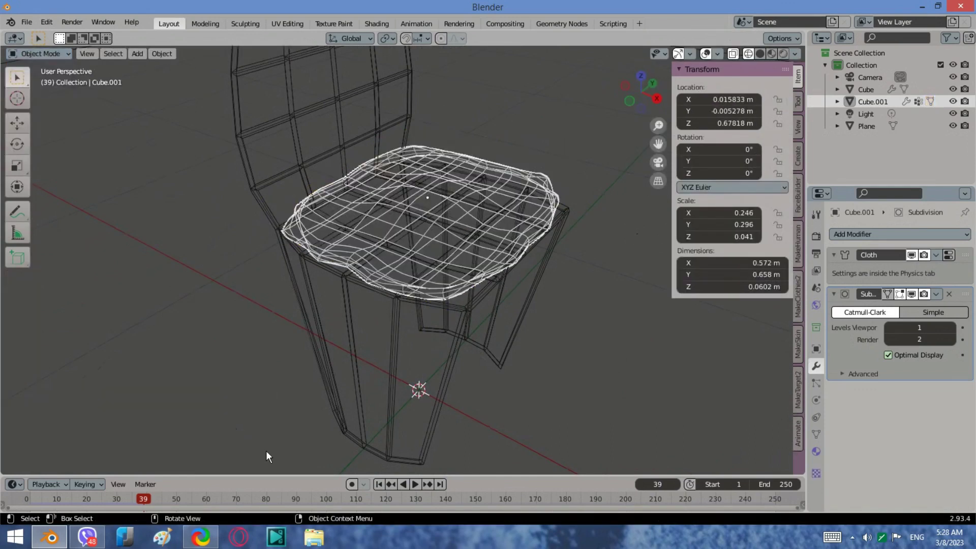
- Replay the cushion's cloth simulation from the first frame to frame 19 and show it in solid shading from the back orthographic view
{"action": "left_click", "coordinate": [379, 484]}
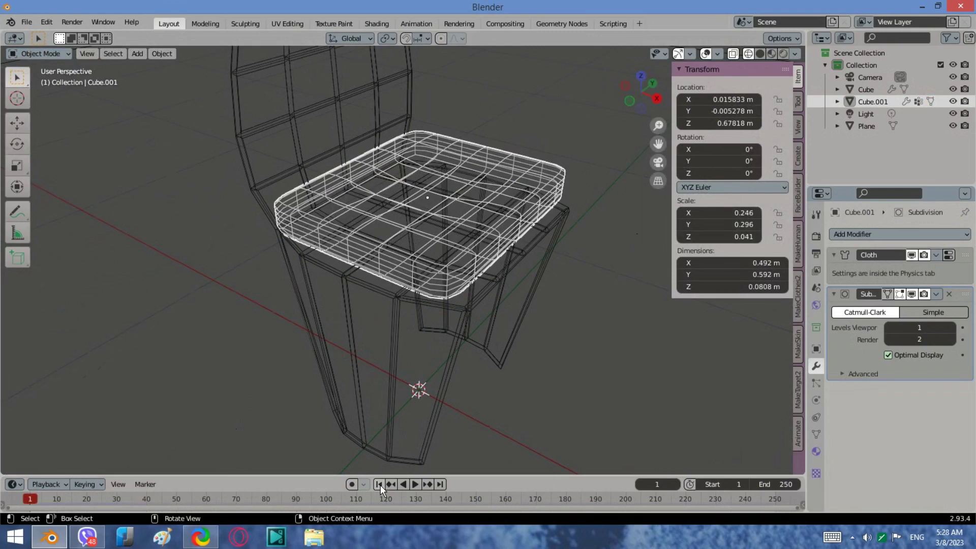
{"action": "left_click", "coordinate": [418, 484]}
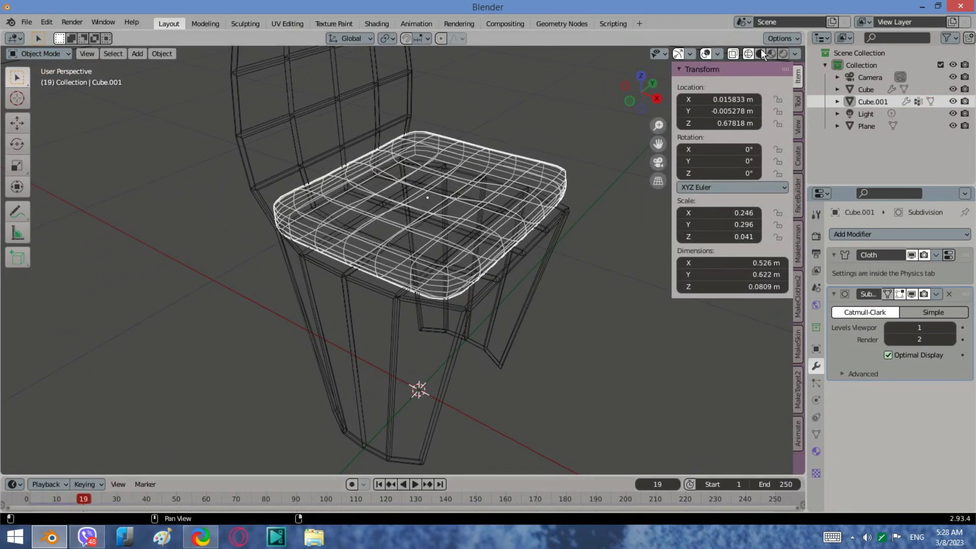
{"action": "left_click", "coordinate": [759, 53]}
{"action": "left_click", "coordinate": [549, 208]}
{"action": "mouse_move", "coordinate": [549, 208]}
{"action": "middle_mouse_down"}
{"action": "mouse_move", "coordinate": [459, 176]}
{"action": "mouse_move", "coordinate": [392, 185]}
{"action": "mouse_move", "coordinate": [427, 202]}
{"action": "mouse_move", "coordinate": [592, 175]}
{"action": "mouse_move", "coordinate": [434, 184]}
{"action": "mouse_move", "coordinate": [488, 198]}
{"action": "middle_mouse_up"}
{"action": "left_click", "coordinate": [641, 93]}
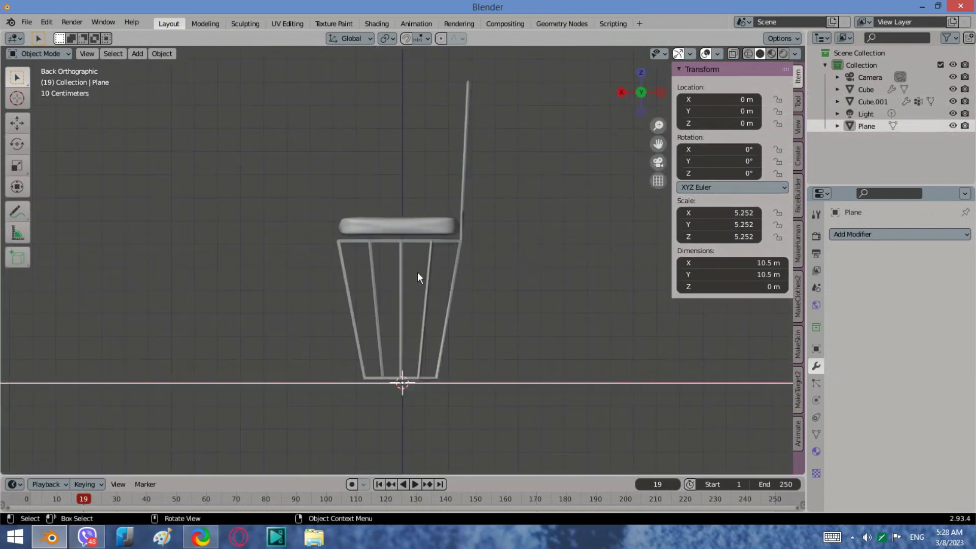
- Try to move the cushion down along Z towards the chair seat while at frame 19
{"action": "left_click", "coordinate": [415, 210]}
{"action": "key", "text": "g"}
{"action": "key", "text": "z"}
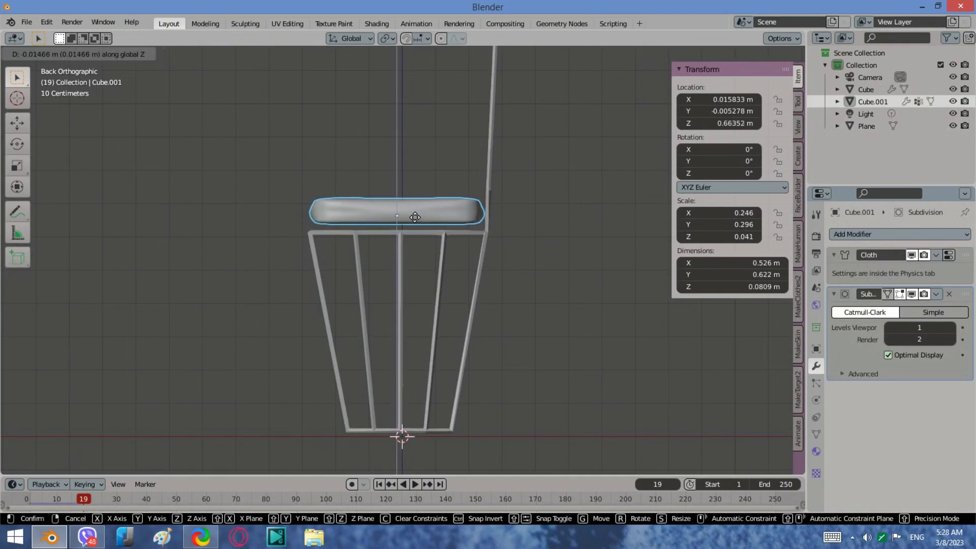
{"action": "left_click", "coordinate": [439, 216]}
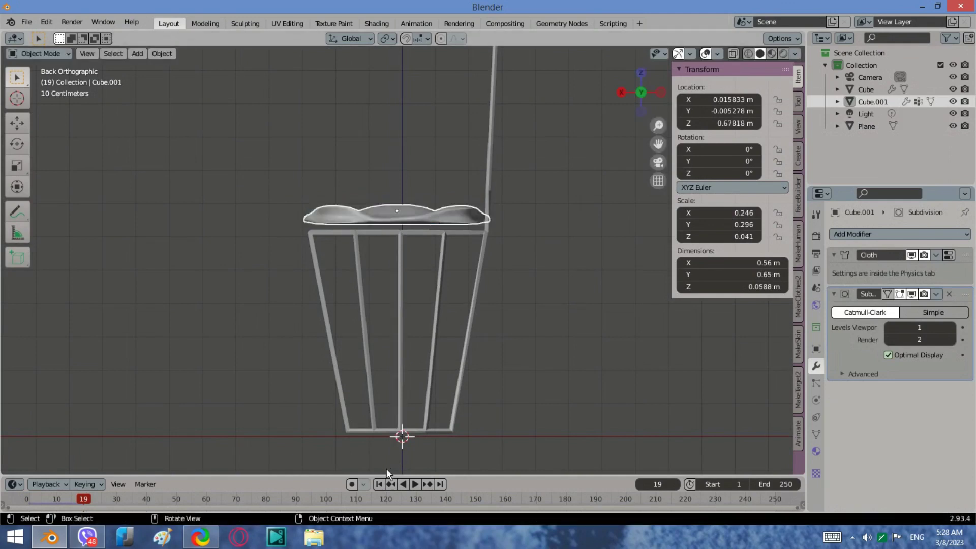
- Return to frame 1 and move the cushion down about 0.015 m along Z onto the chair seat
{"action": "key", "text": "shift+Left"}
{"action": "key", "text": "g"}
{"action": "key", "text": "z"}
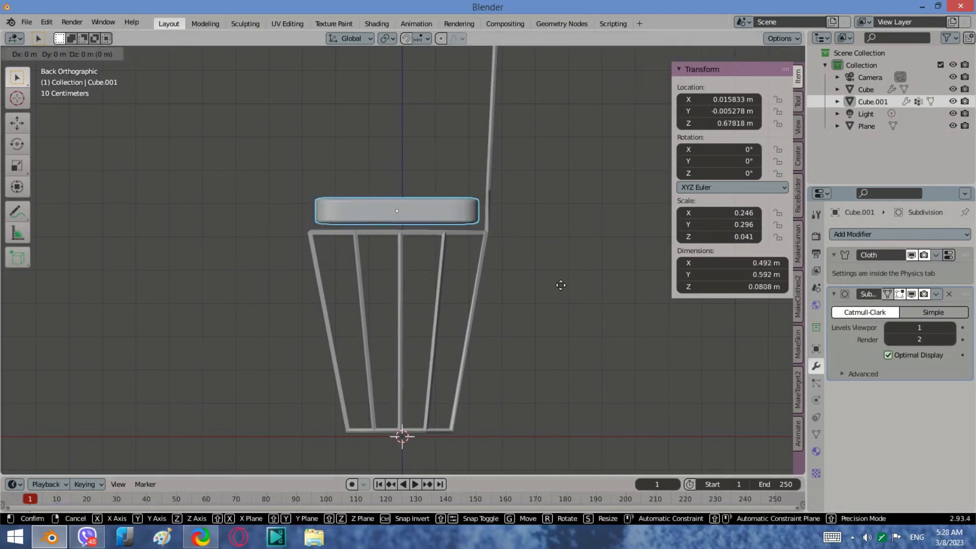
{"action": "left_click", "coordinate": [560, 290]}
{"action": "middle_click_drag", "start_coordinate": [560, 290], "coordinate": [461, 326]}
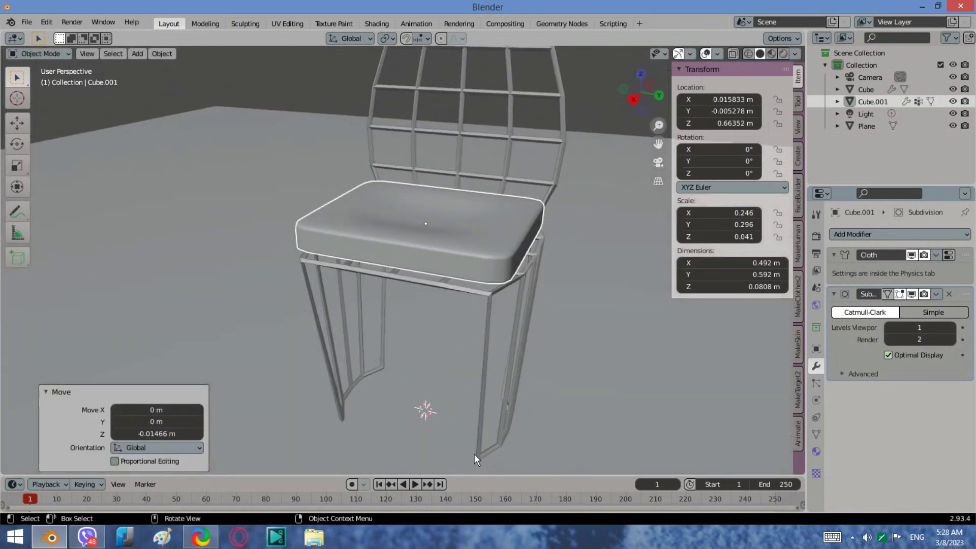
- Show the cushion's cloth physics settings, run the simulation and stop it at frame 30
{"action": "left_click", "coordinate": [816, 401]}
{"action": "scroll", "coordinate": [929, 426], "scroll_direction": "down", "scroll_amount": 15}
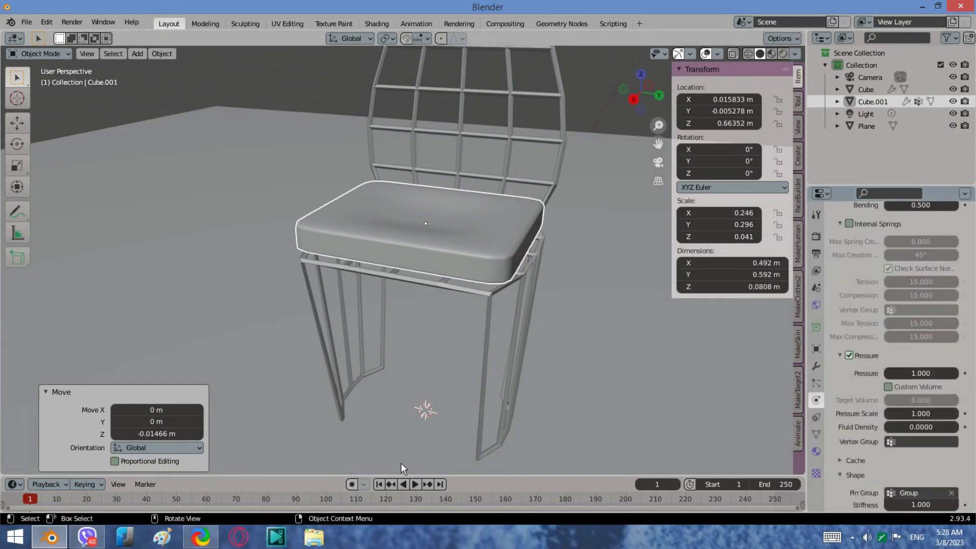
{"action": "left_click", "coordinate": [415, 484]}
{"action": "left_click", "coordinate": [413, 484]}
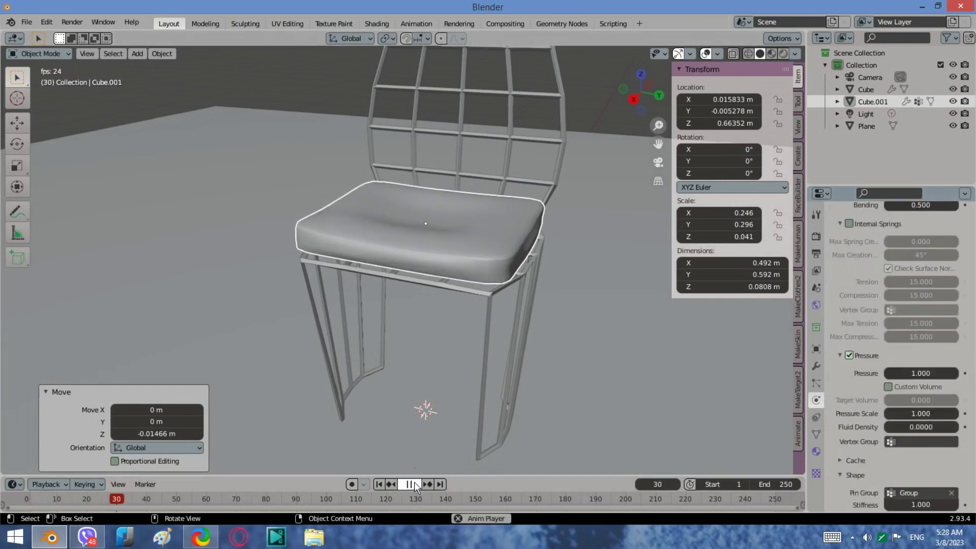
{"action": "middle_click_drag", "start_coordinate": [356, 330], "coordinate": [396, 188]}
{"action": "scroll", "coordinate": [477, 152], "scroll_direction": "down", "scroll_amount": 3}
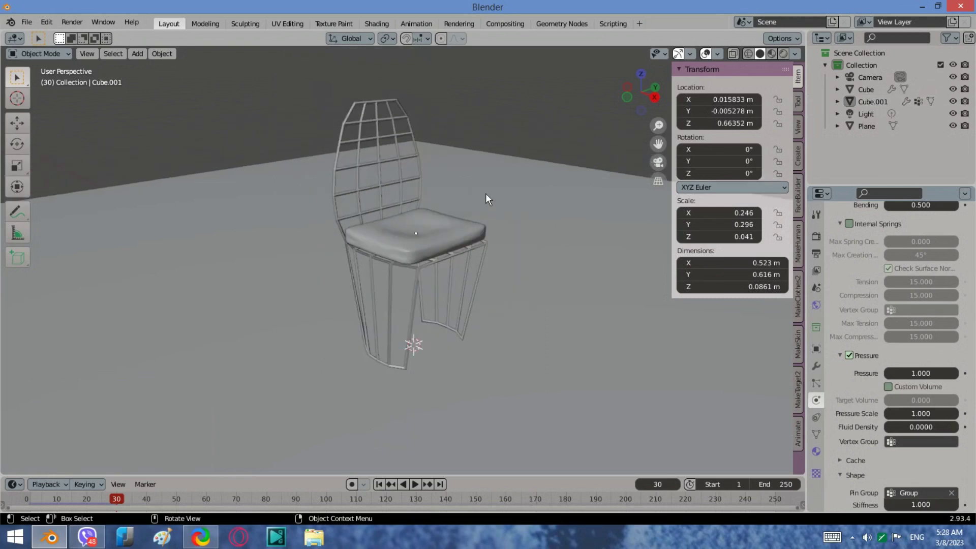
- Scale the floor plane up uniformly by about 3.39
{"action": "left_click", "coordinate": [484, 162]}
{"action": "key", "text": "s"}
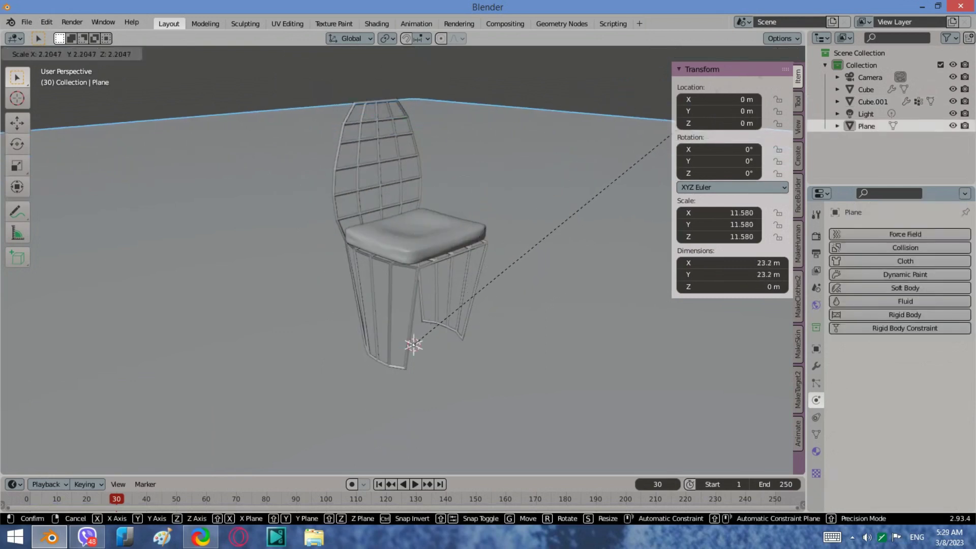
{"action": "left_click", "coordinate": [315, 423]}
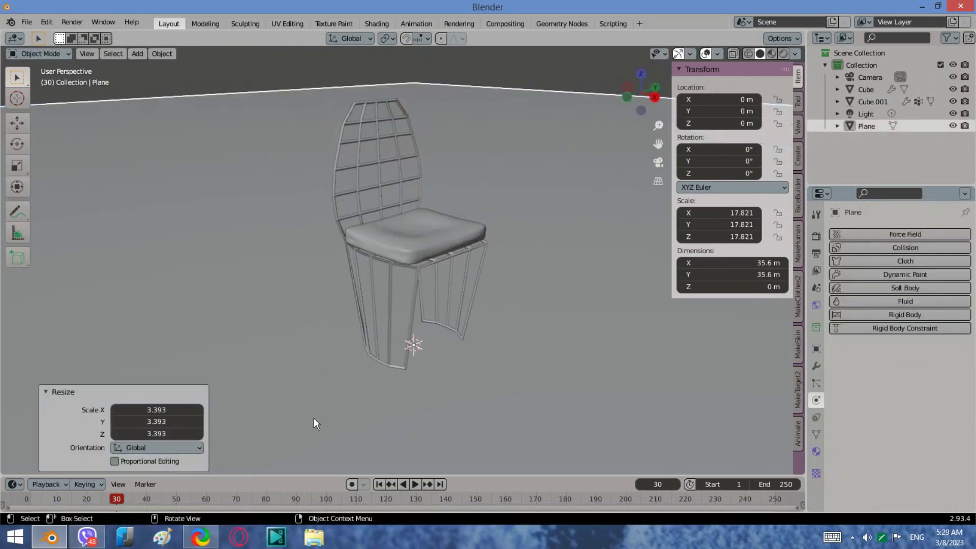
- Select the chair frame, display its Frame material, and turn the enlarged timeline area into a Shader Editor
{"action": "left_click", "coordinate": [337, 155]}
{"action": "middle_click_drag", "start_coordinate": [336, 166], "coordinate": [391, 279]}
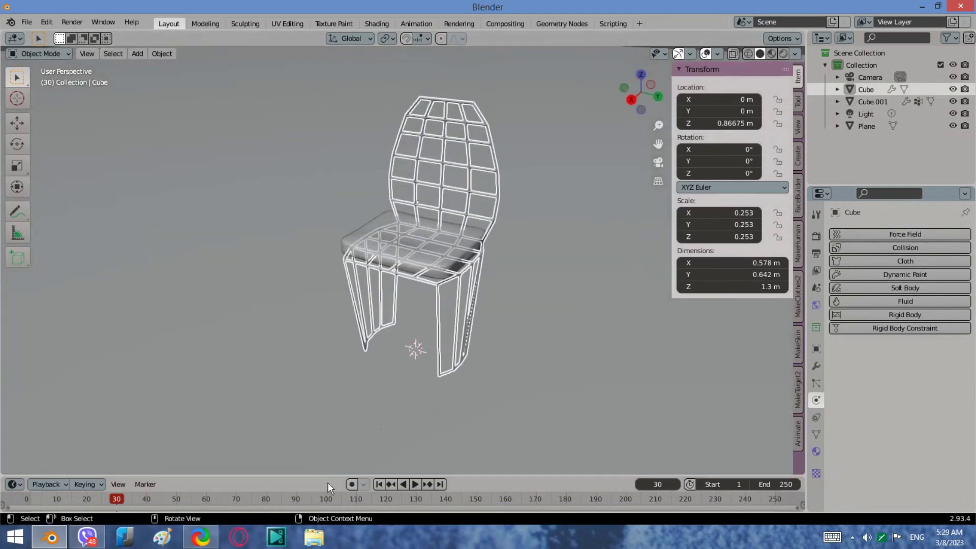
{"action": "left_click_drag", "start_coordinate": [313, 476], "coordinate": [311, 281]}
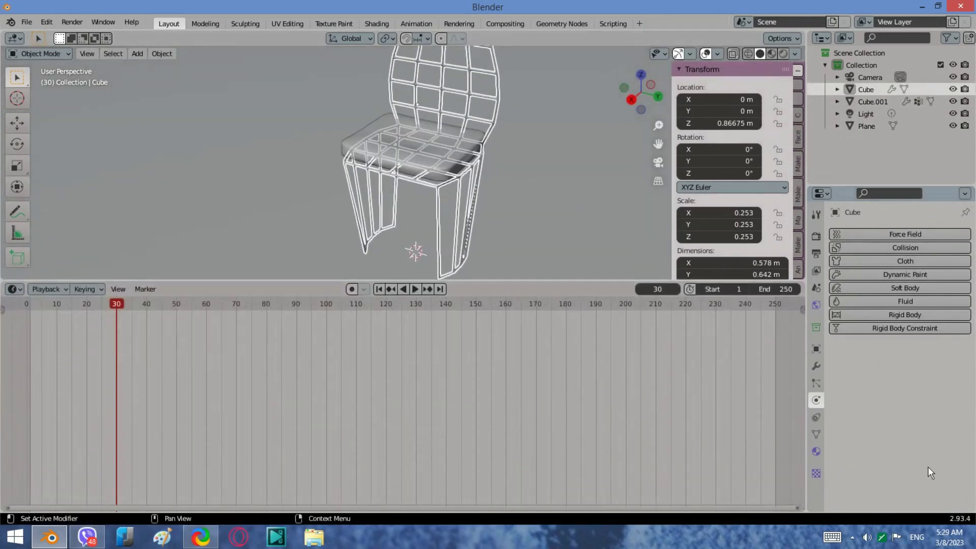
{"action": "left_click", "coordinate": [817, 452]}
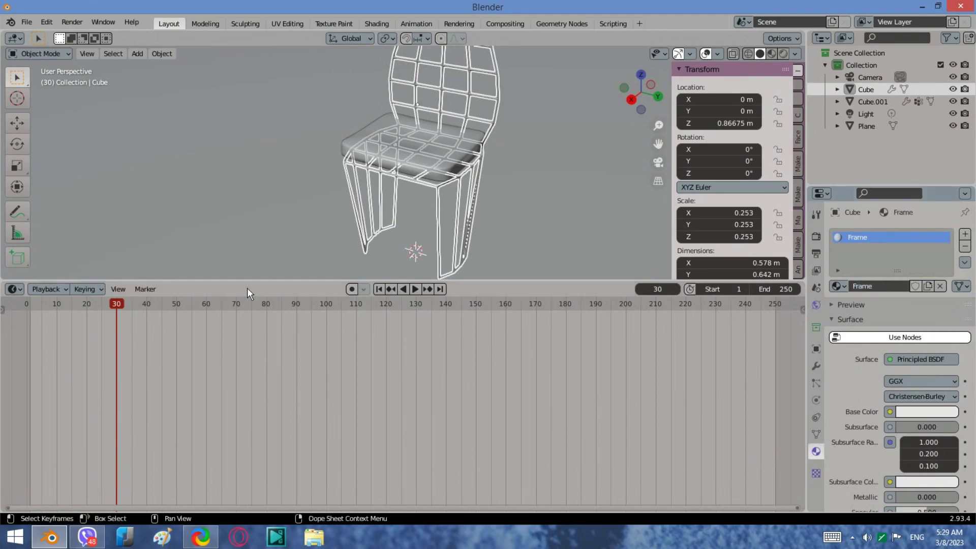
{"action": "left_click", "coordinate": [15, 288]}
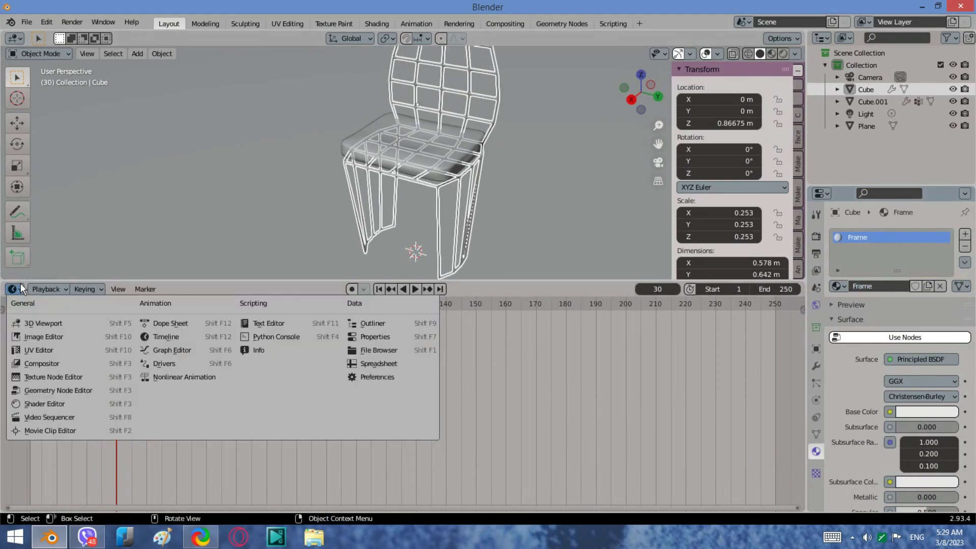
{"action": "left_click", "coordinate": [50, 403]}
{"action": "scroll", "coordinate": [381, 440], "scroll_direction": "up", "scroll_amount": 1}
{"action": "scroll", "coordinate": [384, 446], "scroll_direction": "up", "scroll_amount": 2}
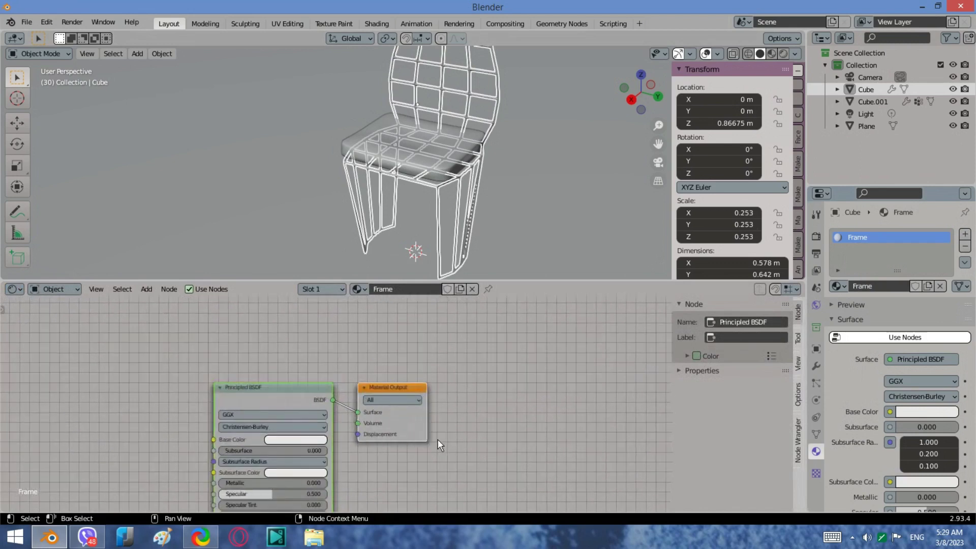
- Give the Frame material a light cyan base color, a roughness of 0.177 and a metallic value of 1.000
{"action": "middle_click_drag", "start_coordinate": [384, 465], "coordinate": [441, 398]}
{"action": "left_click", "coordinate": [383, 373]}
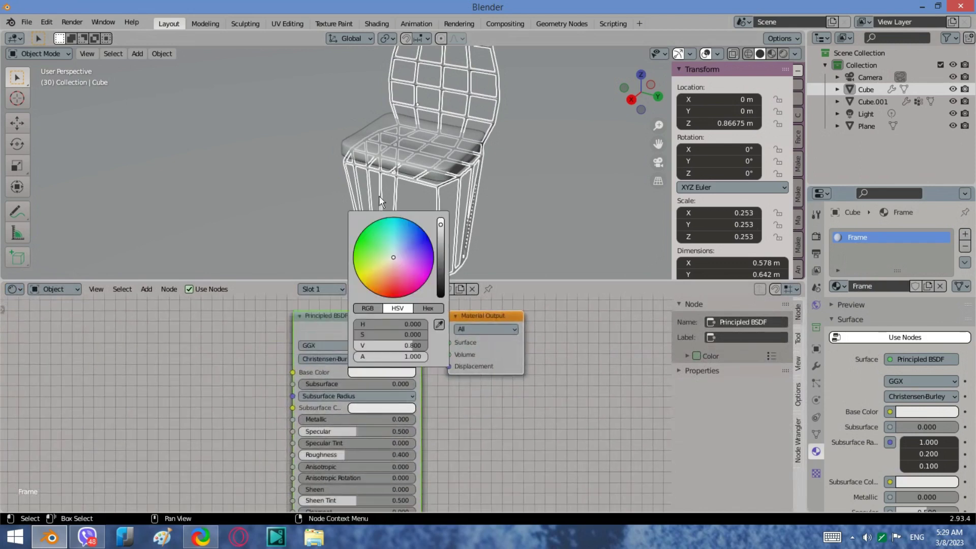
{"action": "left_click_drag", "start_coordinate": [393, 258], "coordinate": [394, 247]}
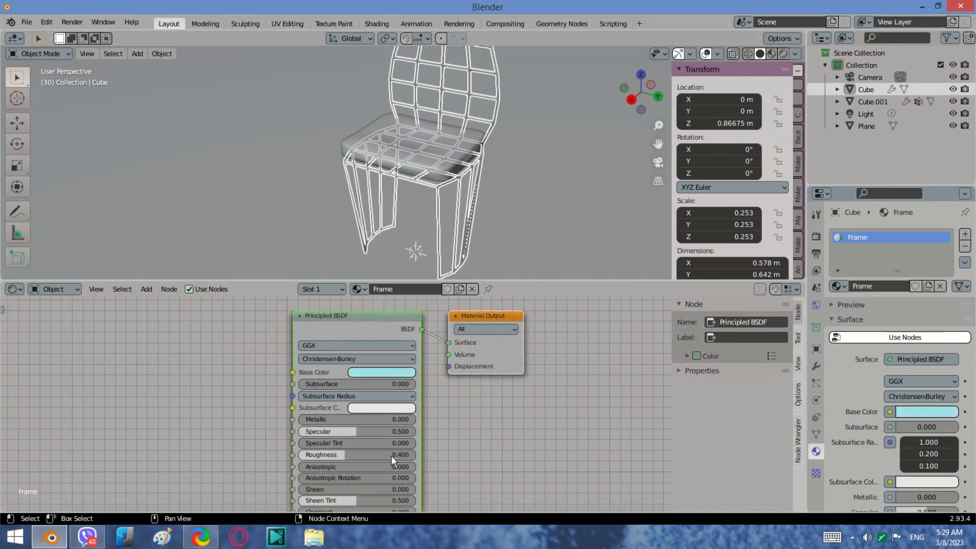
{"action": "left_click_drag", "start_coordinate": [338, 456], "coordinate": [318, 455]}
{"action": "left_click_drag", "start_coordinate": [302, 423], "coordinate": [415, 424]}
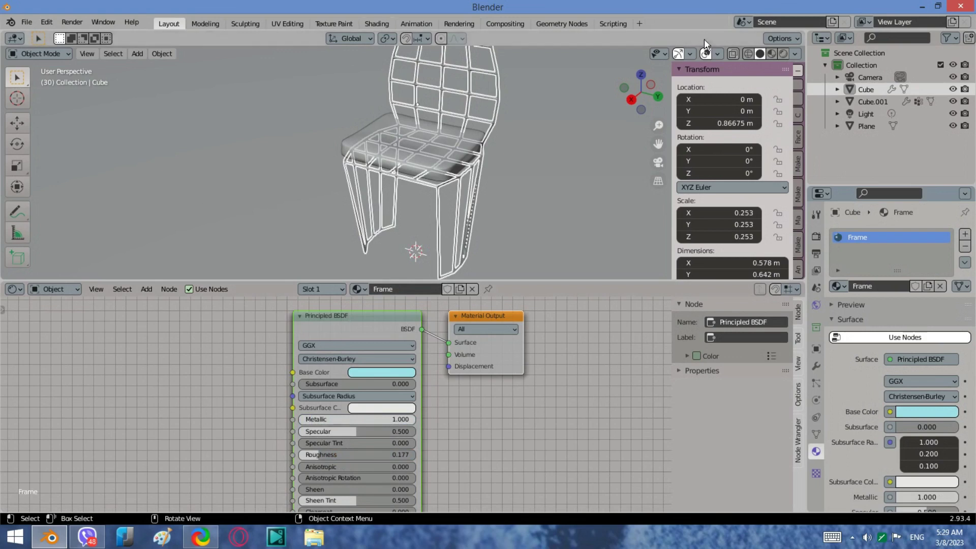
- Switch the viewport to Material Preview and inspect the chair frame's metallic finish up close
{"action": "left_click", "coordinate": [771, 53]}
{"action": "scroll", "coordinate": [427, 178], "scroll_direction": "up", "scroll_amount": 5}
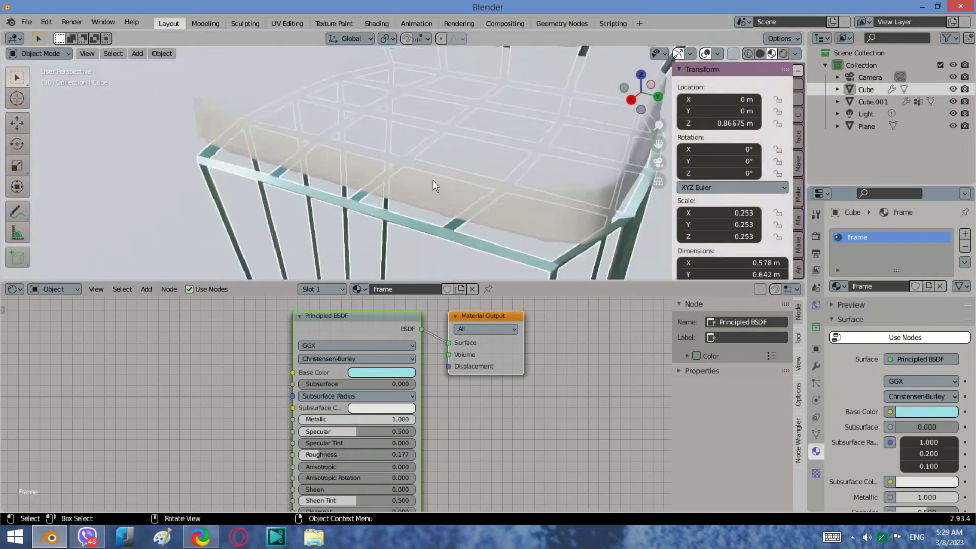
{"action": "scroll", "coordinate": [435, 185], "scroll_direction": "down", "scroll_amount": 5}
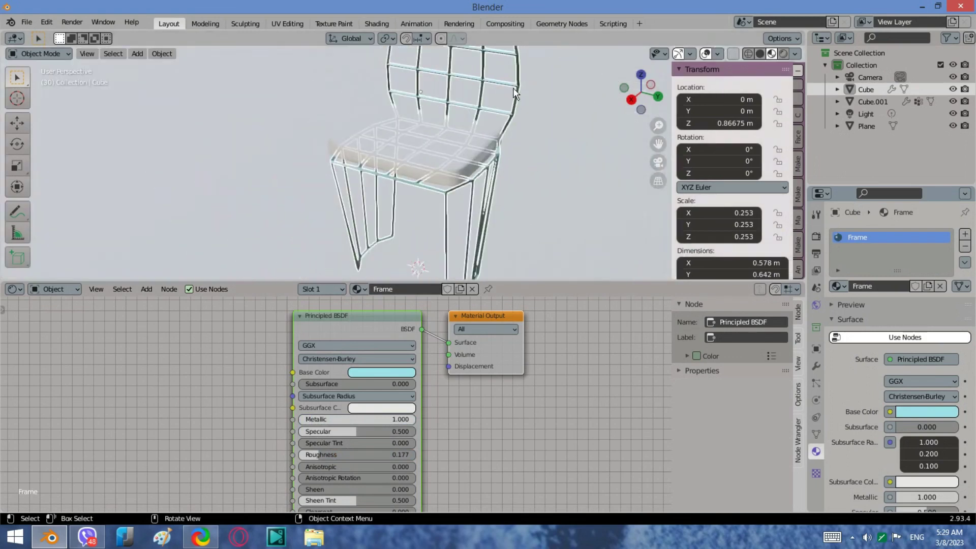
- Select the seat cushion and create a new material for it in a new material slot
{"action": "left_click", "coordinate": [515, 100]}
{"action": "middle_click_drag", "start_coordinate": [358, 199], "coordinate": [414, 140]}
{"action": "left_click", "coordinate": [414, 140]}
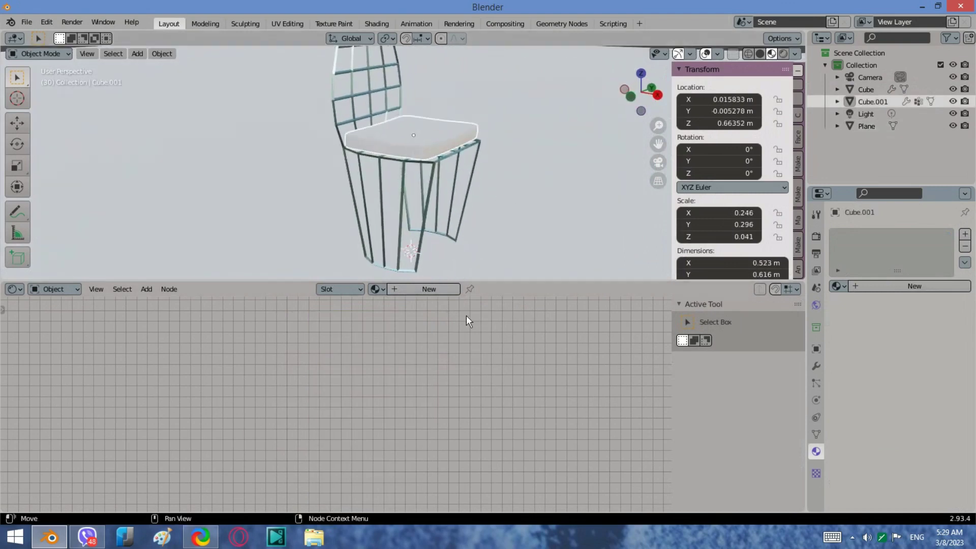
{"action": "left_click", "coordinate": [965, 235]}
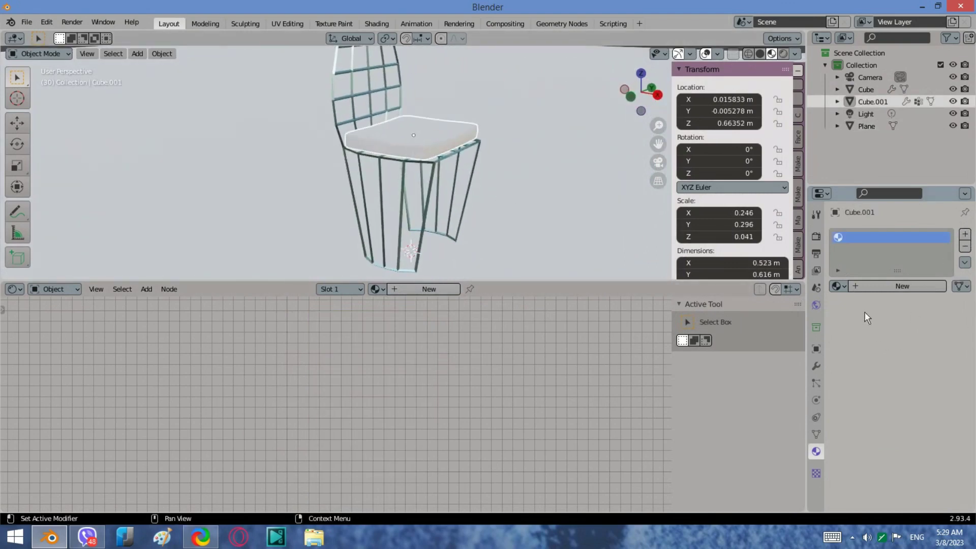
{"action": "left_click", "coordinate": [858, 286]}
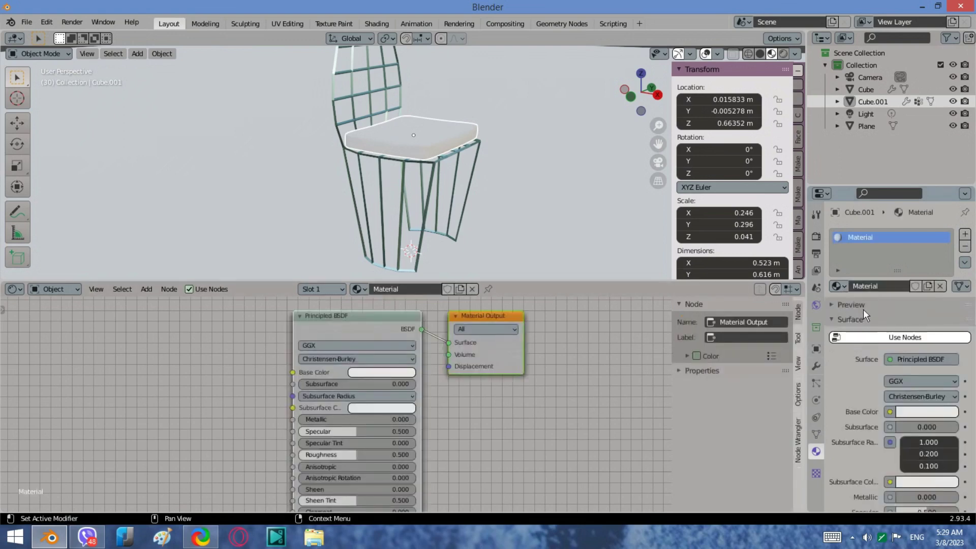
- Set the cushion material to a saturated red base color with roughness 0.714 and specular 0.314
{"action": "left_click", "coordinate": [372, 373]}
{"action": "left_click", "coordinate": [391, 276]}
{"action": "left_click_drag", "start_coordinate": [392, 276], "coordinate": [391, 292]}
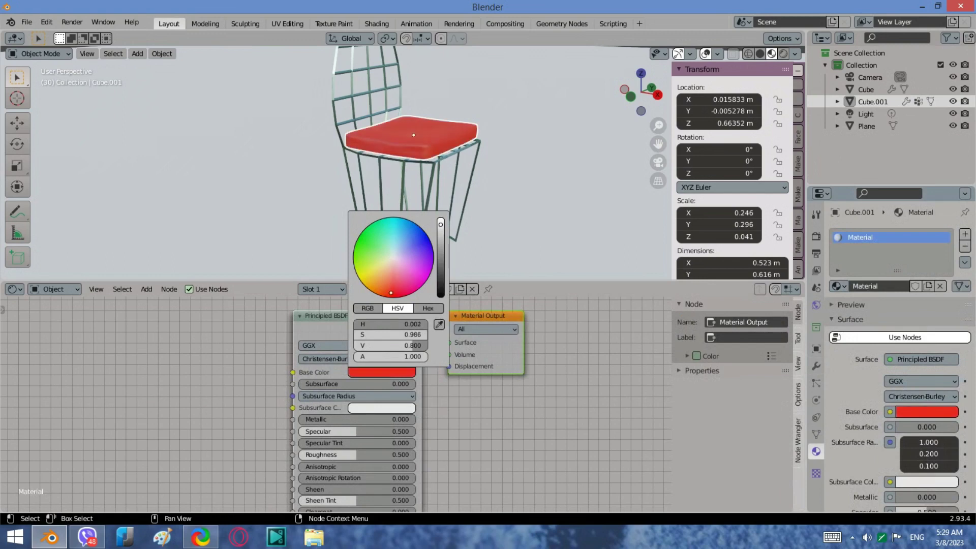
{"action": "left_click_drag", "start_coordinate": [354, 455], "coordinate": [343, 432]}
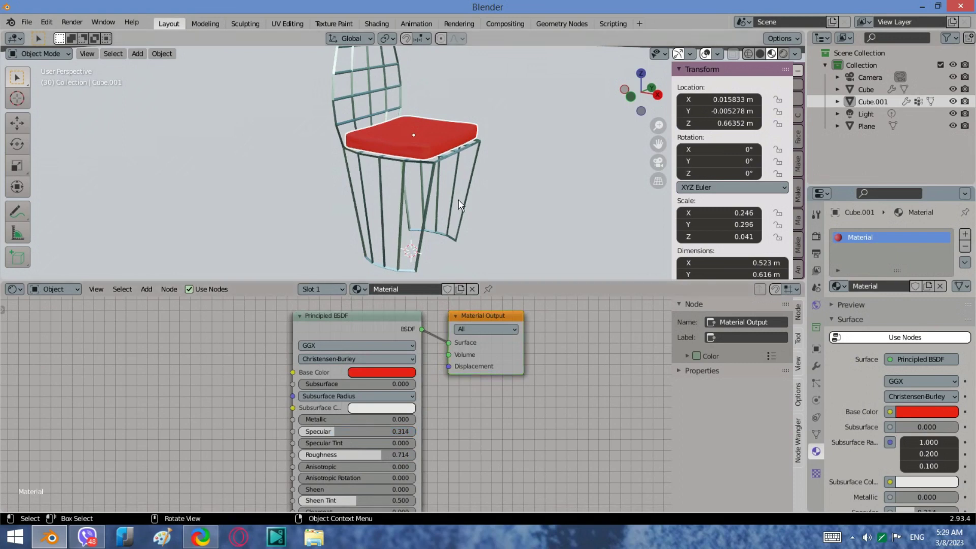
- Select the floor plane and enlarge the 3D viewport above the Shader Editor to show the whole chair
{"action": "middle_click_drag", "start_coordinate": [458, 199], "coordinate": [301, 183]}
{"action": "left_click", "coordinate": [277, 184]}
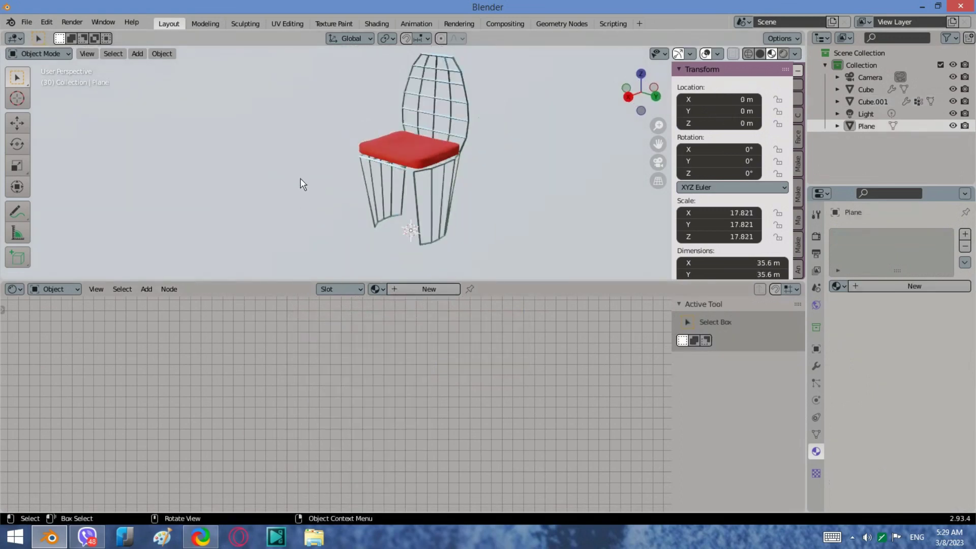
{"action": "left_click_drag", "start_coordinate": [489, 288], "coordinate": [490, 348]}
{"action": "scroll", "coordinate": [381, 259], "scroll_direction": "up", "scroll_amount": 1}
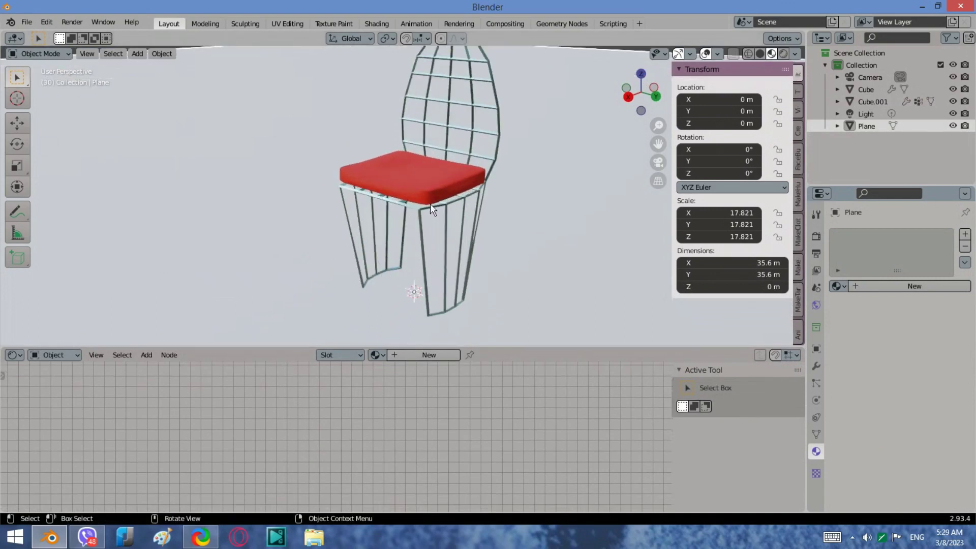
{"action": "scroll", "coordinate": [443, 221], "scroll_direction": "down", "scroll_amount": 1}
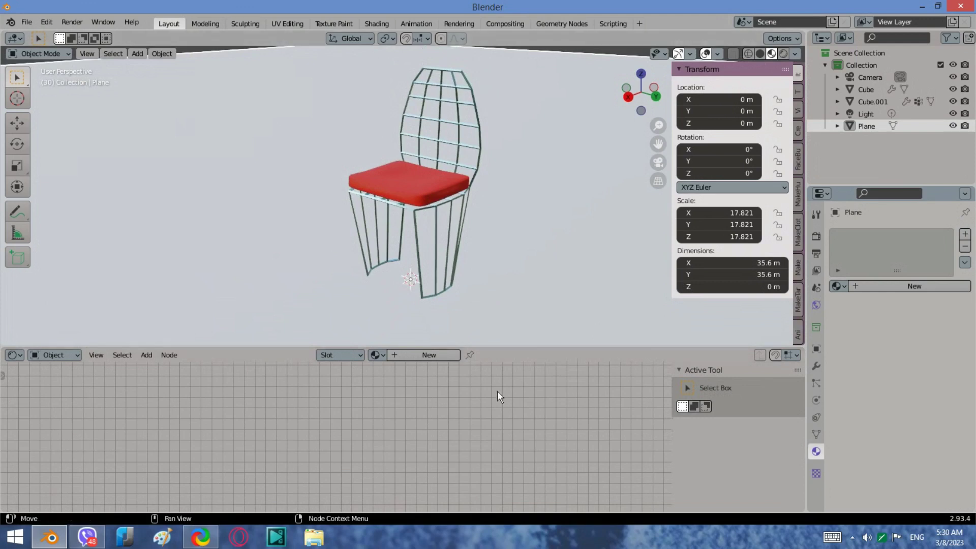
{"action": "middle_click_drag", "start_coordinate": [416, 305], "coordinate": [317, 203]}
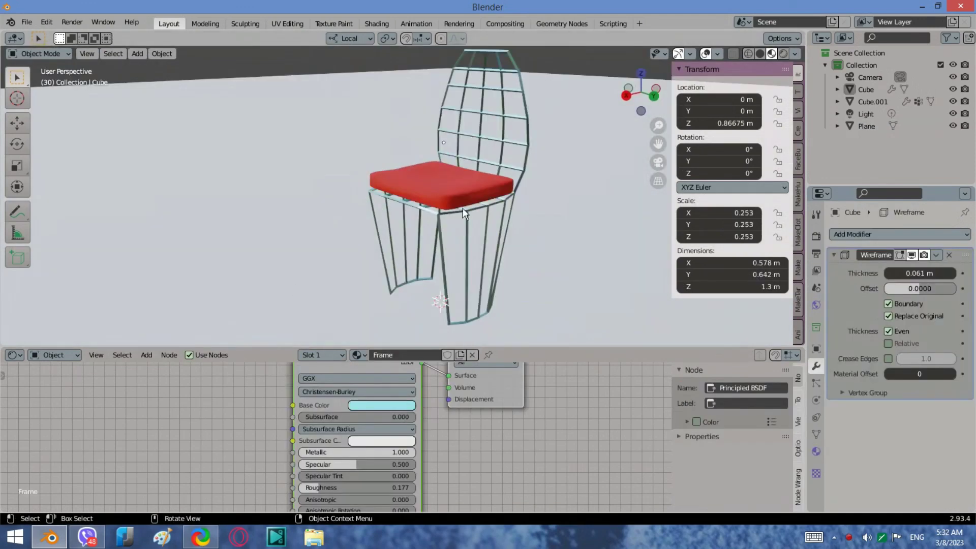
- Enter Edit Mode on the chair frame and show its legs from the front orthographic view
{"action": "middle_click_drag", "start_coordinate": [462, 208], "coordinate": [581, 213]}
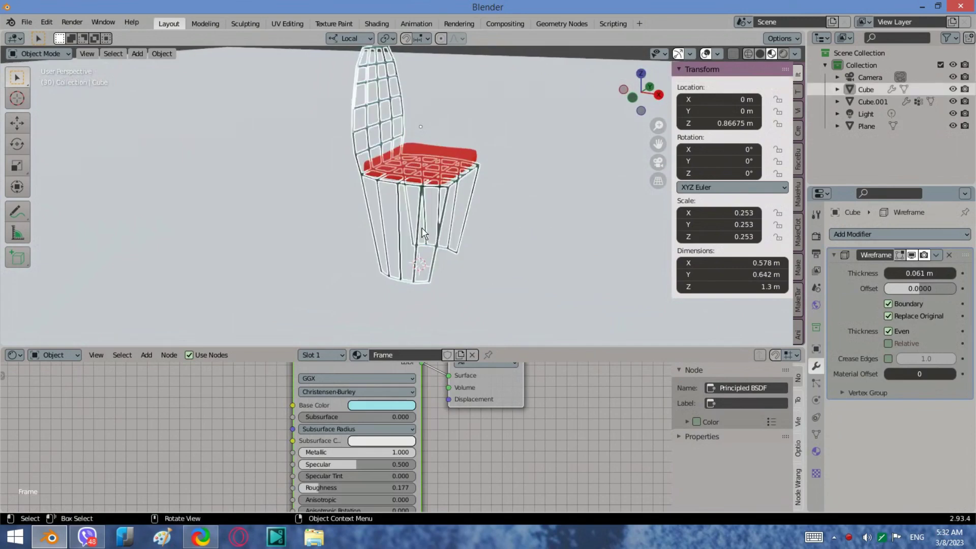
{"action": "key", "text": "Tab"}
{"action": "left_click", "coordinate": [632, 99]}
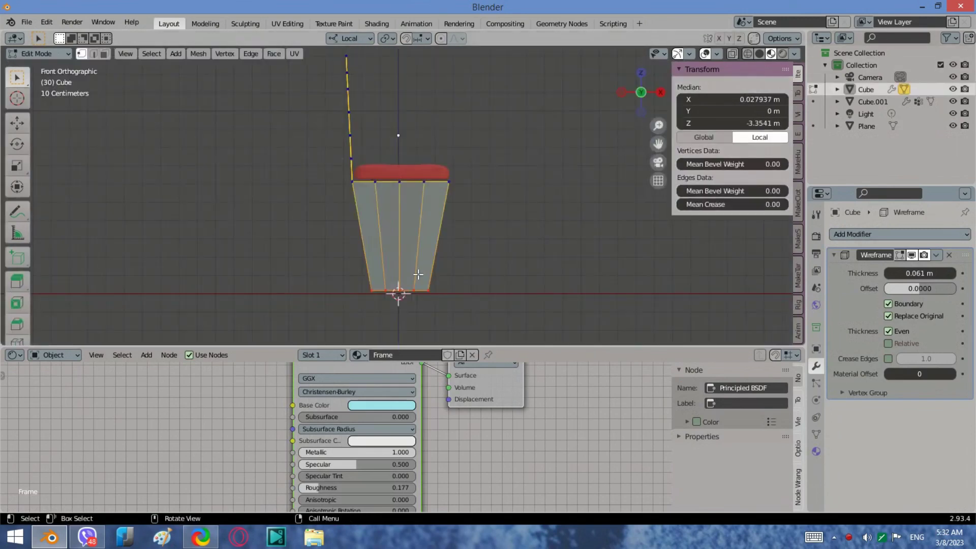
{"action": "middle_click_drag", "start_coordinate": [464, 289], "coordinate": [482, 255], "text": "shift"}
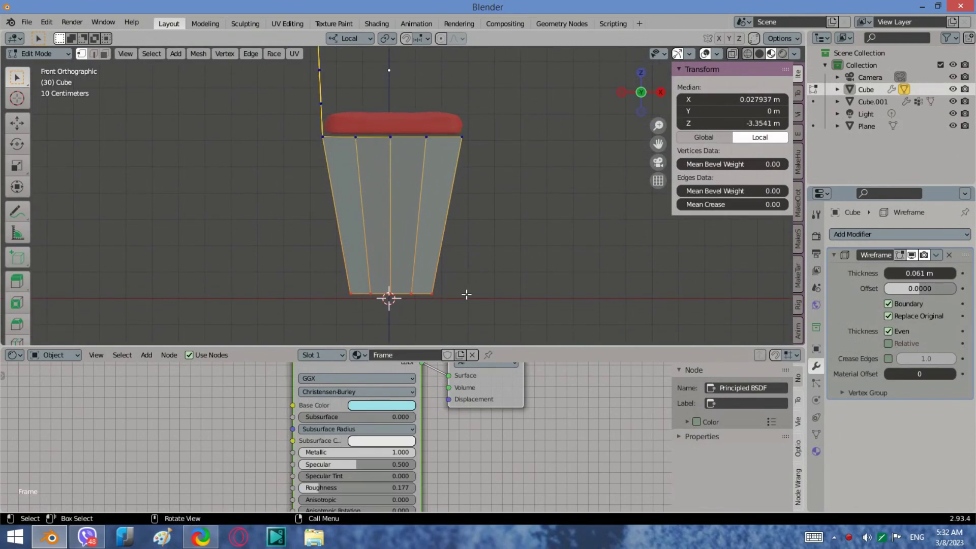
{"action": "key", "text": "s"}
{"action": "key", "text": "x"}
{"action": "key", "text": "Escape"}
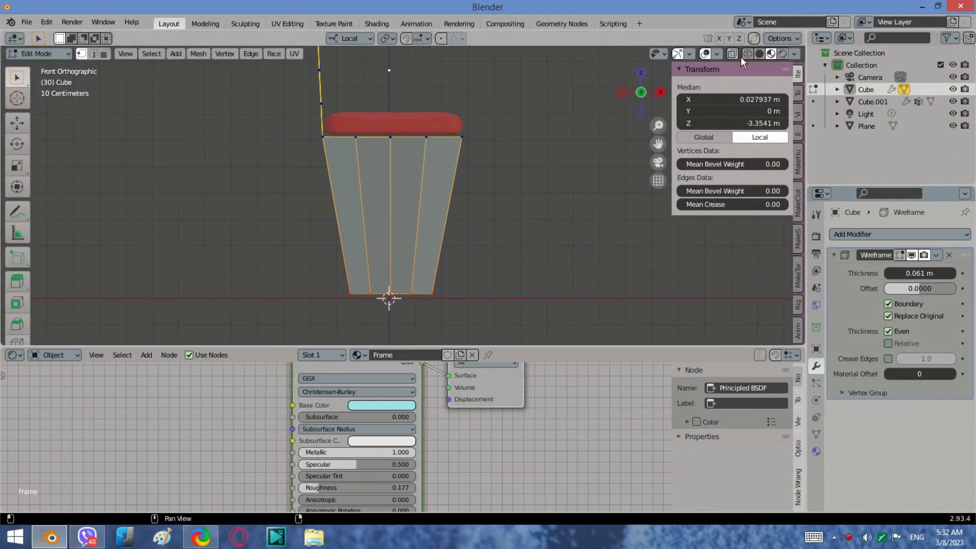
- Scale the bottom vertices of the chair legs by about 1.211 along X and return to Object Mode
{"action": "left_click_drag", "start_coordinate": [436, 300], "coordinate": [293, 264]}
{"action": "key", "text": "s"}
{"action": "key", "text": "x"}
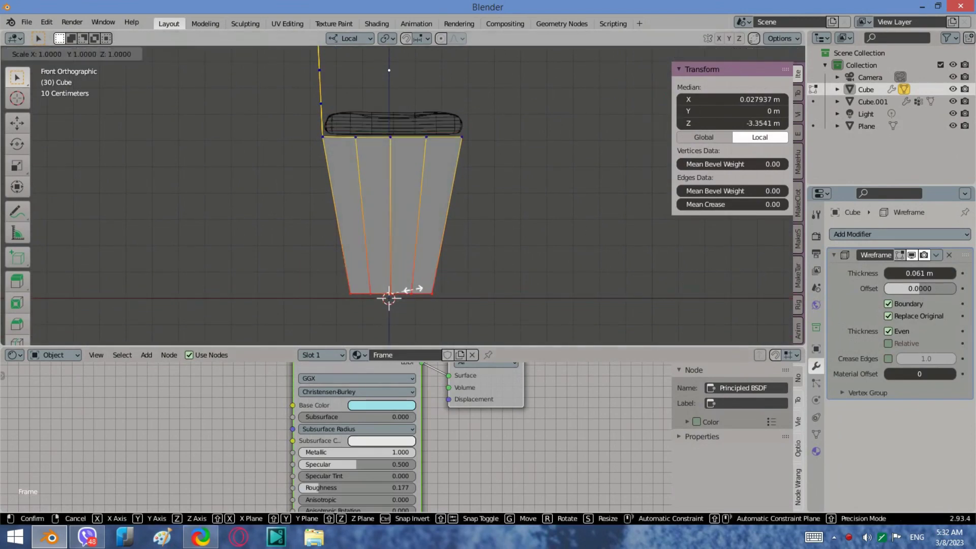
{"action": "left_click", "coordinate": [416, 290]}
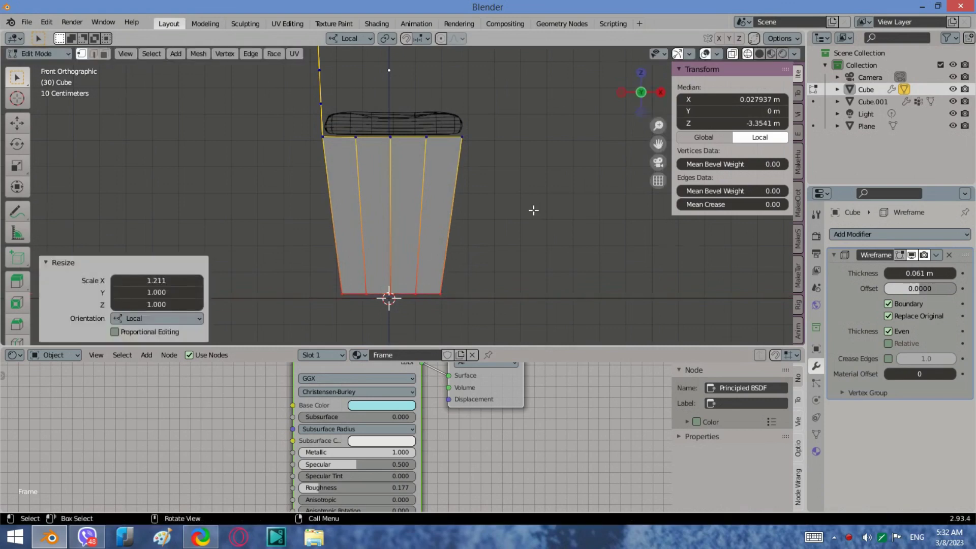
{"action": "middle_click_drag", "start_coordinate": [416, 291], "coordinate": [396, 228]}
{"action": "scroll", "coordinate": [319, 255], "scroll_direction": "down", "scroll_amount": 2}
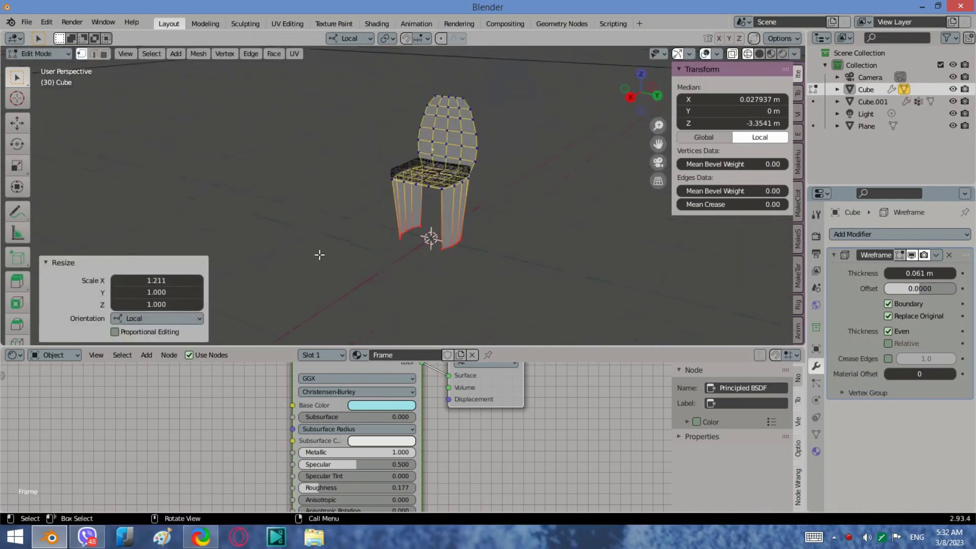
{"action": "left_click", "coordinate": [57, 53]}
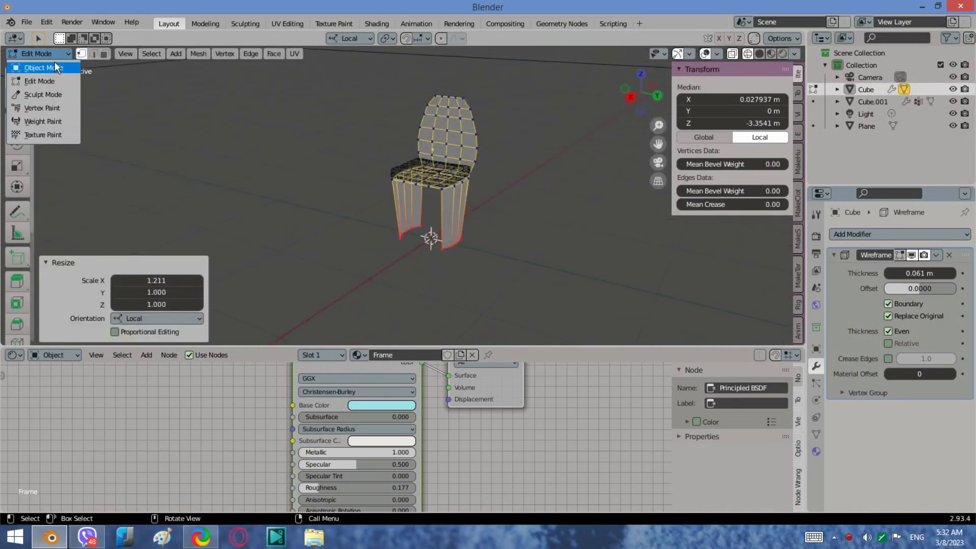
{"action": "left_click", "coordinate": [54, 66]}
{"action": "middle_click_drag", "start_coordinate": [458, 193], "coordinate": [516, 181]}
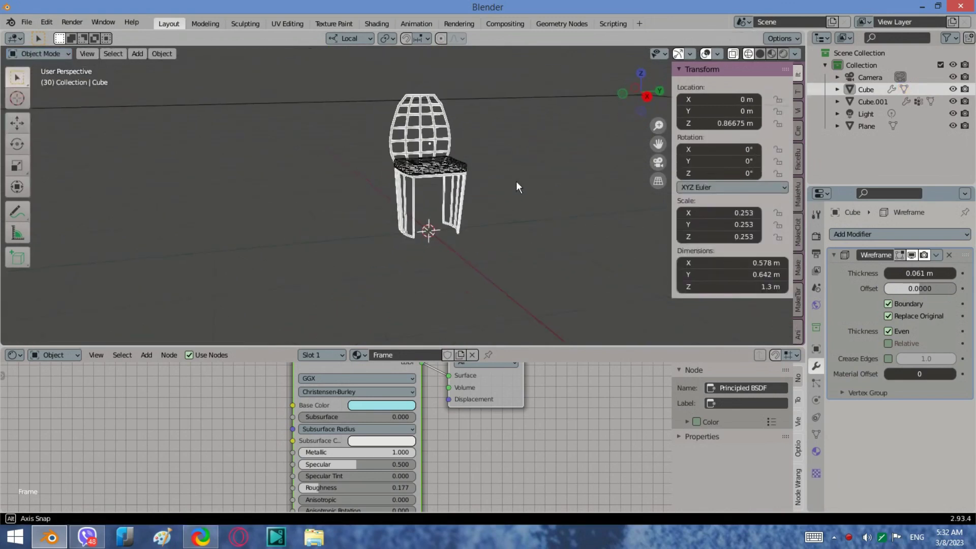
- Add a Subdivision Surface modifier to the chair frame and switch the viewport to Material Preview shading
{"action": "left_click", "coordinate": [874, 235]}
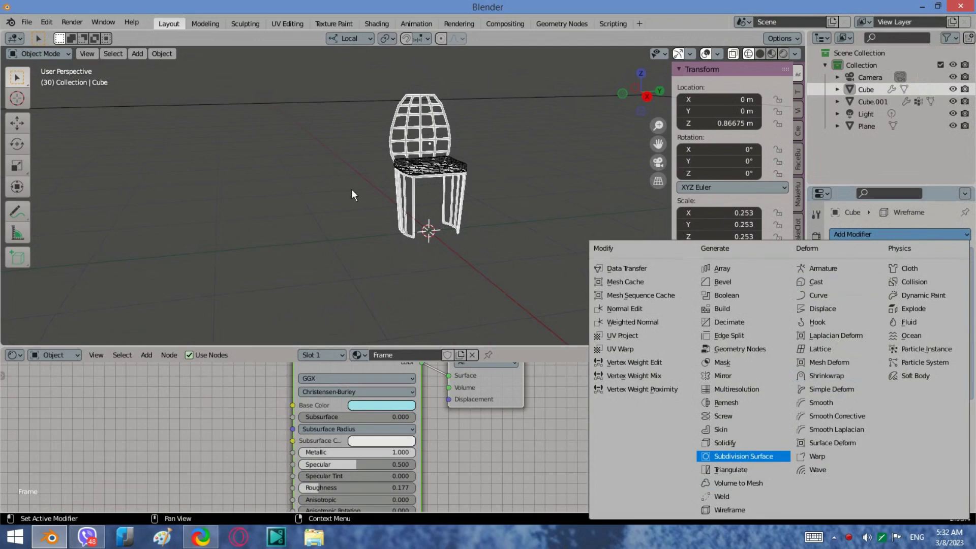
{"action": "left_click", "coordinate": [734, 459]}
{"action": "mouse_move", "coordinate": [356, 185]}
{"action": "middle_mouse_down"}
{"action": "mouse_move", "coordinate": [420, 186]}
{"action": "mouse_move", "coordinate": [508, 227]}
{"action": "mouse_move", "coordinate": [478, 193]}
{"action": "mouse_move", "coordinate": [492, 164]}
{"action": "middle_mouse_up"}
{"action": "scroll", "coordinate": [420, 186], "scroll_direction": "up", "scroll_amount": 4}
{"action": "left_click", "coordinate": [759, 53]}
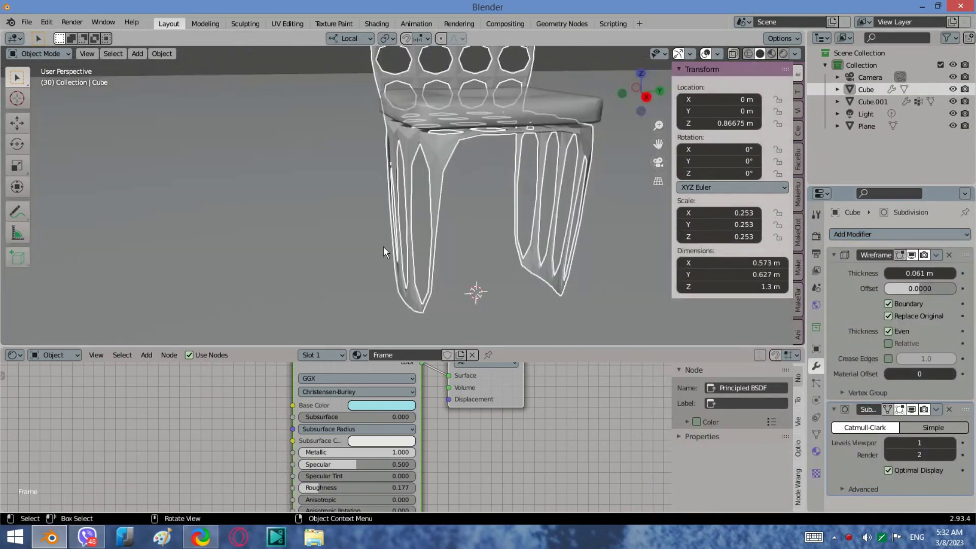
{"action": "scroll", "coordinate": [383, 246], "scroll_direction": "down", "scroll_amount": 4}
{"action": "middle_click_drag", "start_coordinate": [340, 268], "coordinate": [366, 244]}
{"action": "left_click", "coordinate": [771, 53]}
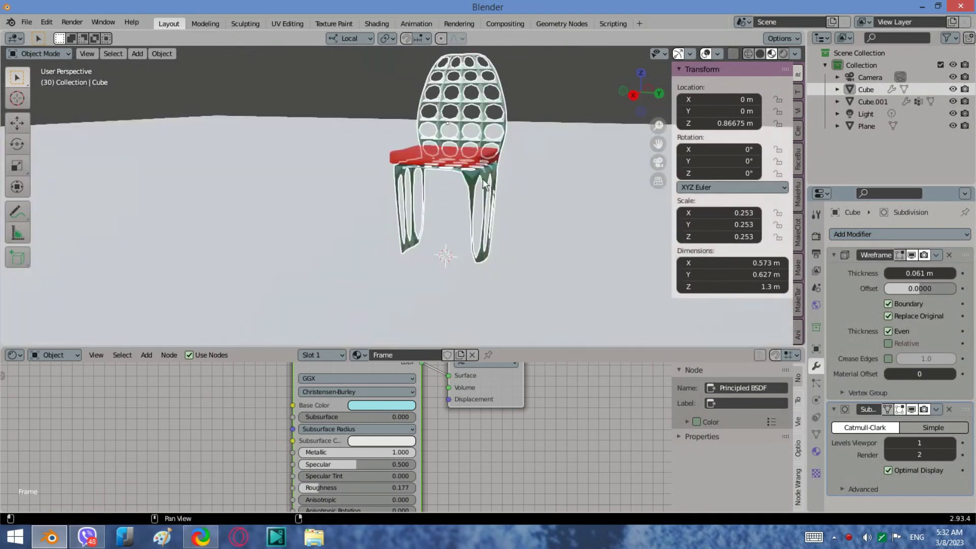
- Set the frame's viewport subdivision level to 2, apply Shade Smooth and select the floor plane
{"action": "middle_click_drag", "start_coordinate": [484, 183], "coordinate": [513, 189]}
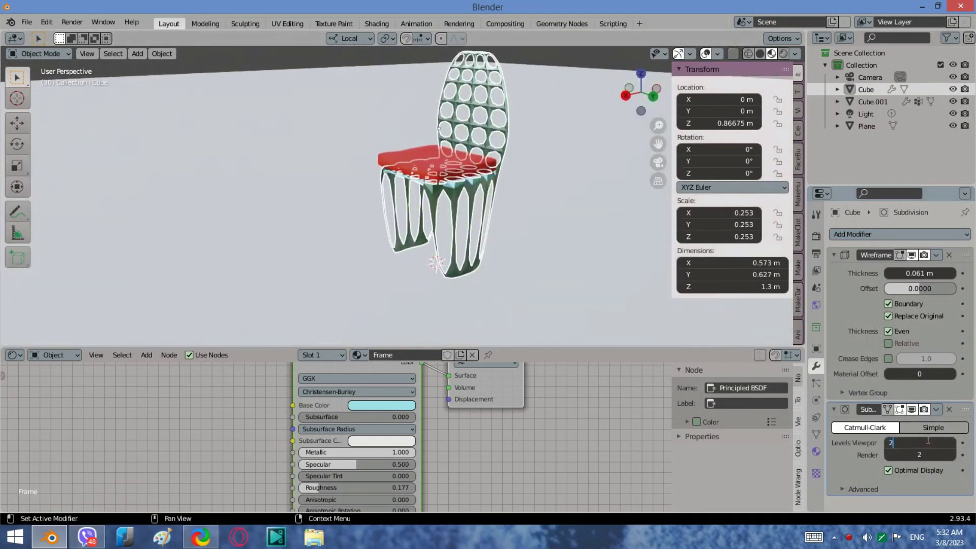
{"action": "right_click", "coordinate": [473, 92]}
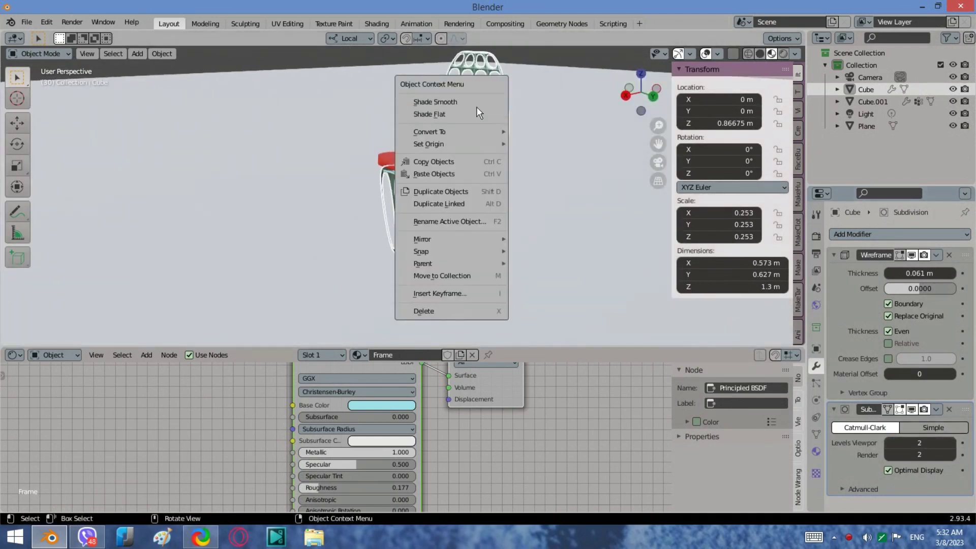
{"action": "left_click", "coordinate": [476, 105]}
{"action": "left_click", "coordinate": [526, 77]}
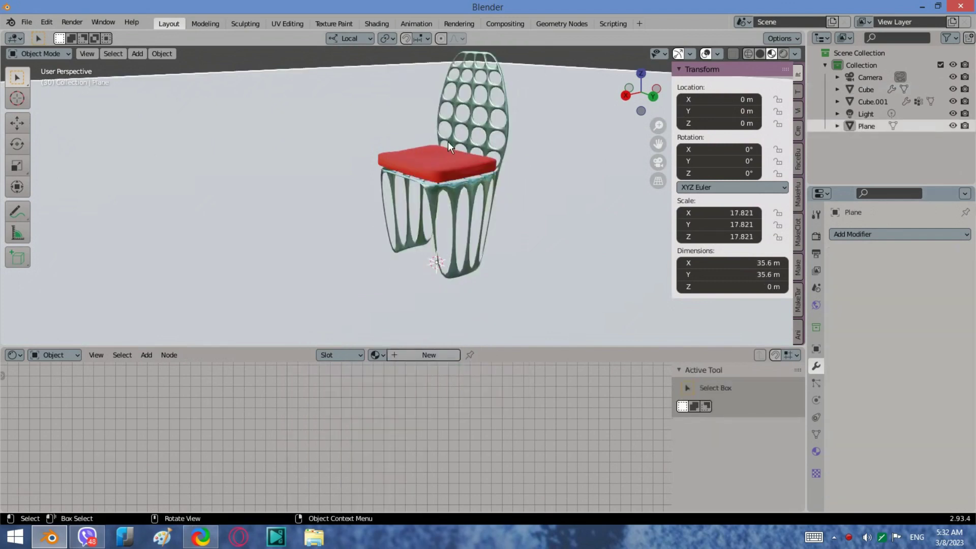
- Switch to the camera view, select the camera and move it about -5.18 m along its local Z axis
{"action": "key", "text": "KP_0"}
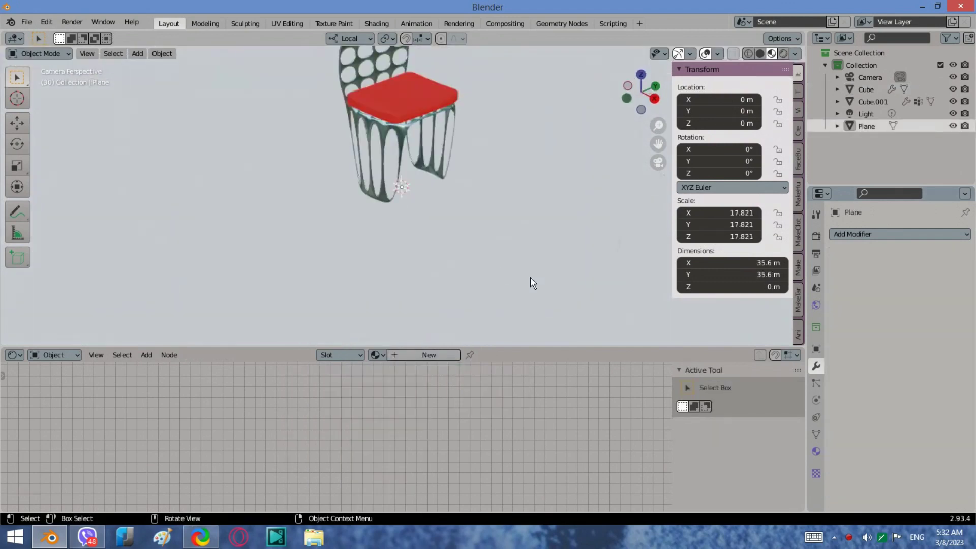
{"action": "scroll", "coordinate": [434, 209], "scroll_direction": "down", "scroll_amount": 3}
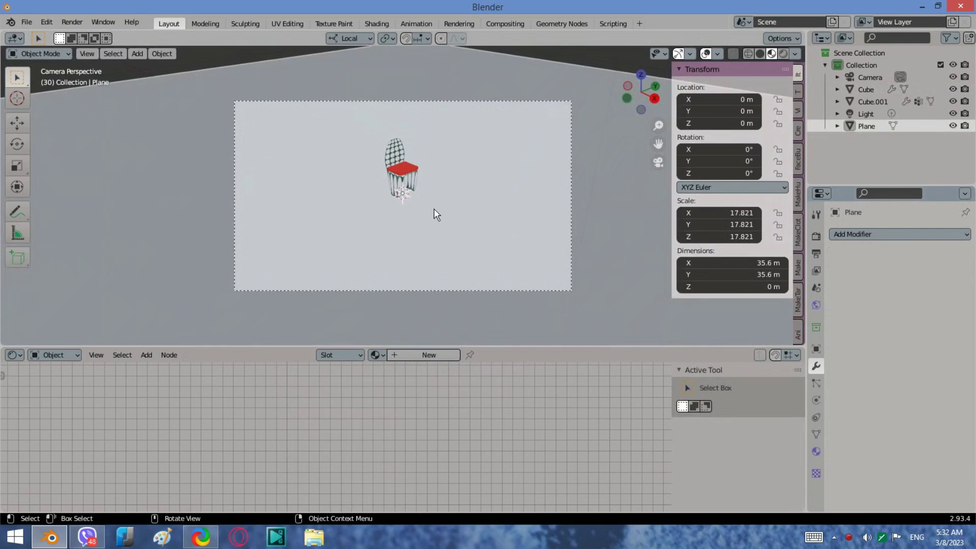
{"action": "left_click", "coordinate": [450, 102]}
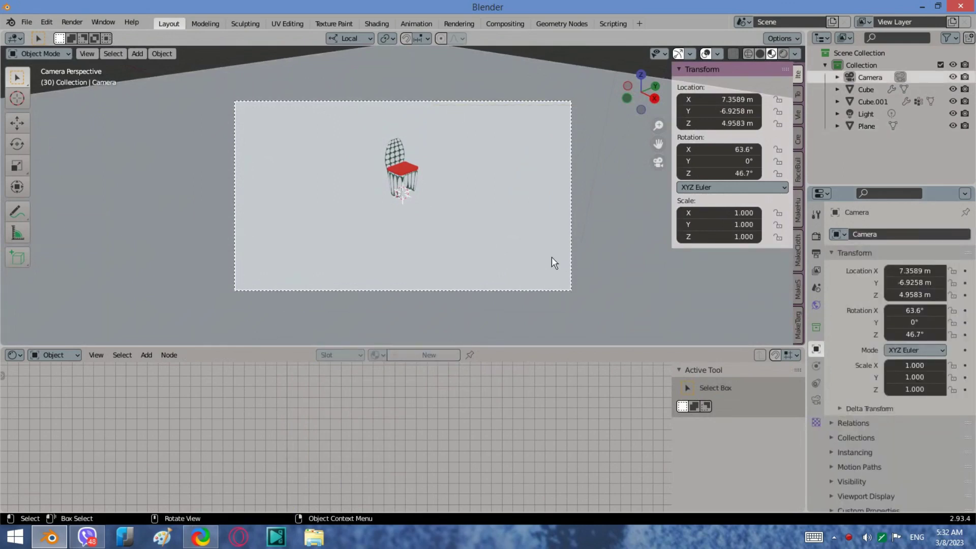
{"action": "key", "text": "g"}
{"action": "key", "text": "z"}
{"action": "key", "text": "z"}
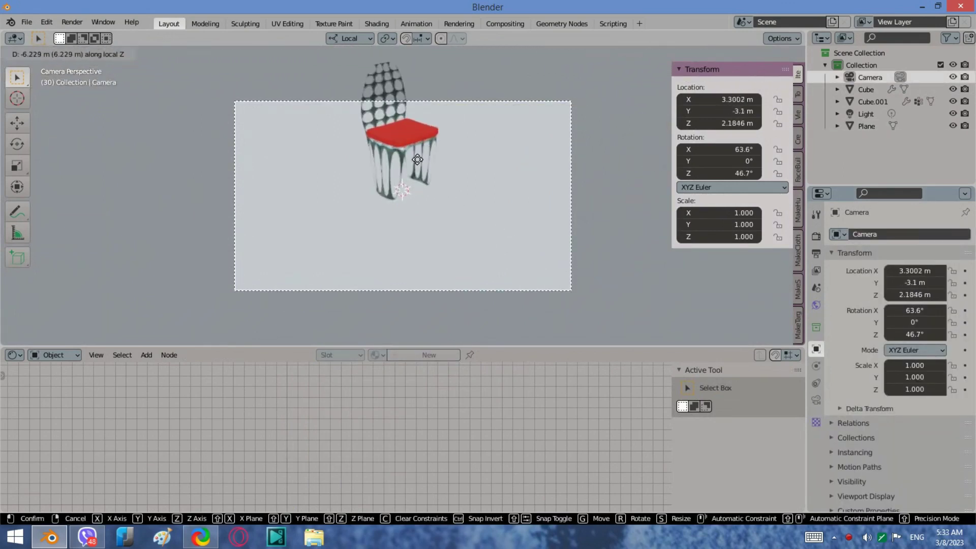
{"action": "left_click", "coordinate": [451, 233]}
- Move the camera about another -0.39 m along its local Z axis, closer to the chair
{"action": "key", "text": "g"}
{"action": "key", "text": "z"}
{"action": "key", "text": "z"}
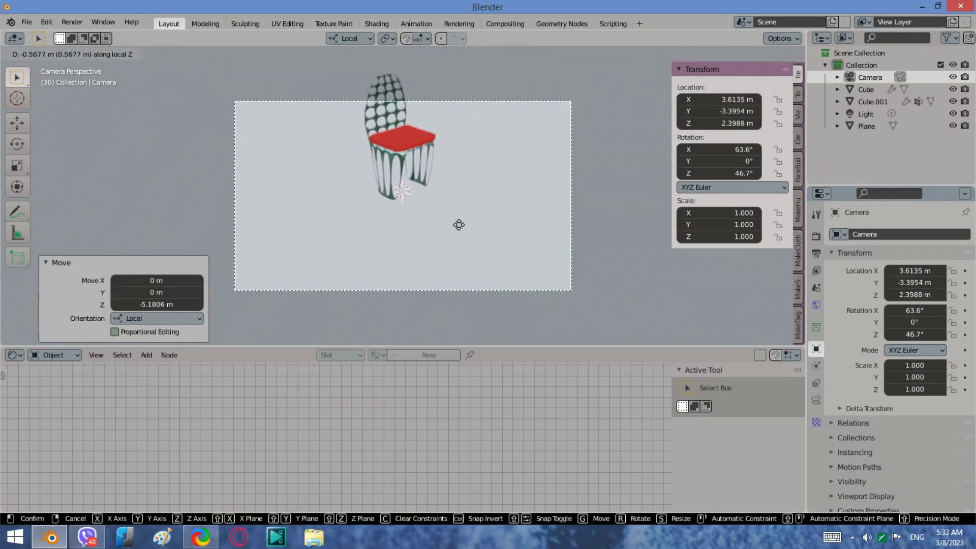
{"action": "left_click", "coordinate": [464, 233]}
- Set the transform orientation to Global and raise the camera about 0.58 m along Z
{"action": "left_click", "coordinate": [345, 38]}
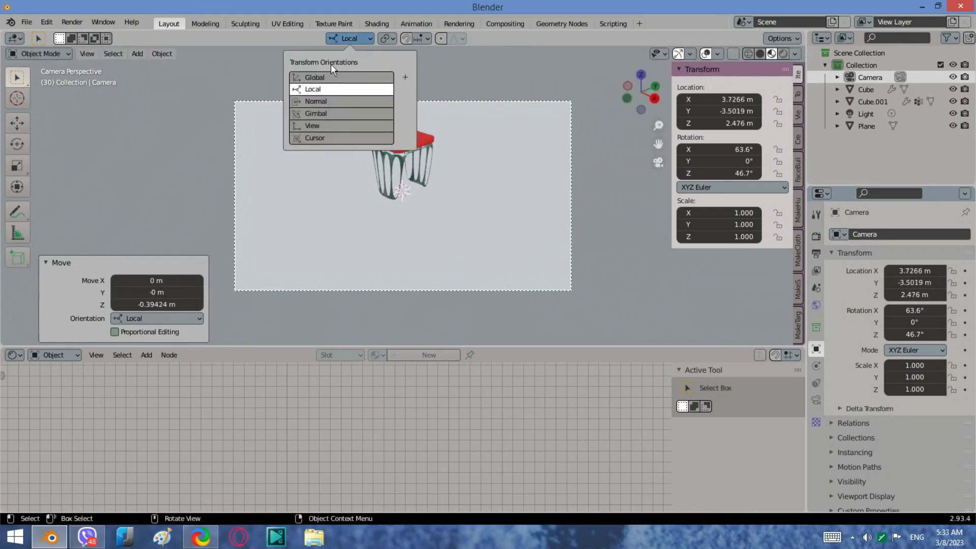
{"action": "left_click", "coordinate": [333, 77]}
{"action": "key", "text": "g"}
{"action": "key", "text": "z"}
{"action": "left_click", "coordinate": [513, 236]}
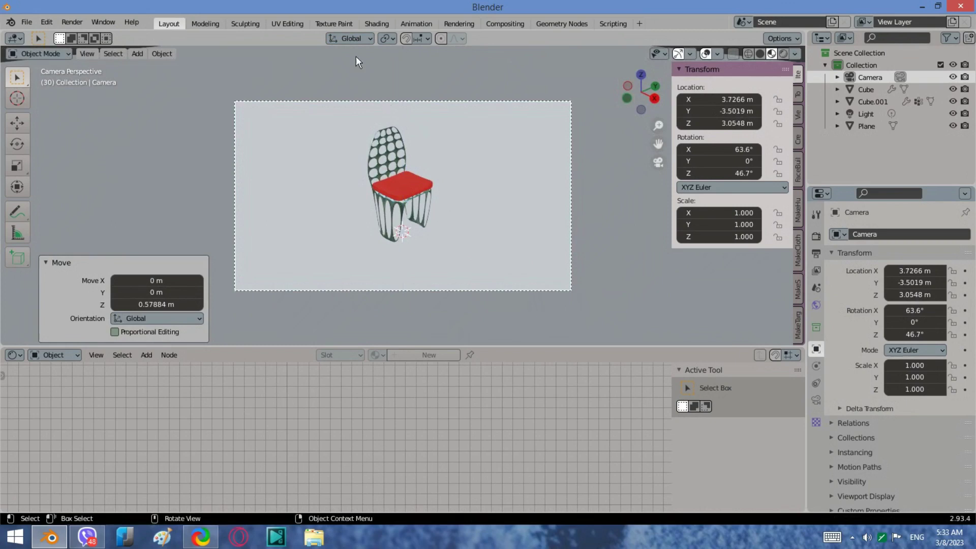
- Set the transform orientation to Local and move the camera about -1.74 m along its Z axis
{"action": "left_click", "coordinate": [351, 38]}
{"action": "left_click", "coordinate": [326, 87]}
{"action": "key", "text": "g"}
{"action": "key", "text": "z"}
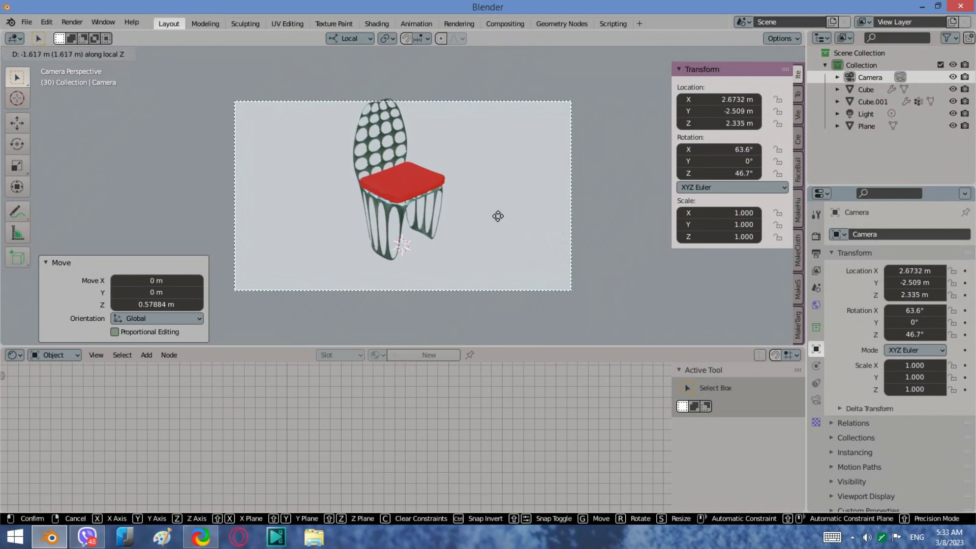
{"action": "left_click", "coordinate": [456, 182]}
- Return the transform orientation to Global and raise the camera about 0.18 m to frame the whole chair
{"action": "left_click", "coordinate": [348, 38]}
{"action": "left_click", "coordinate": [328, 76]}
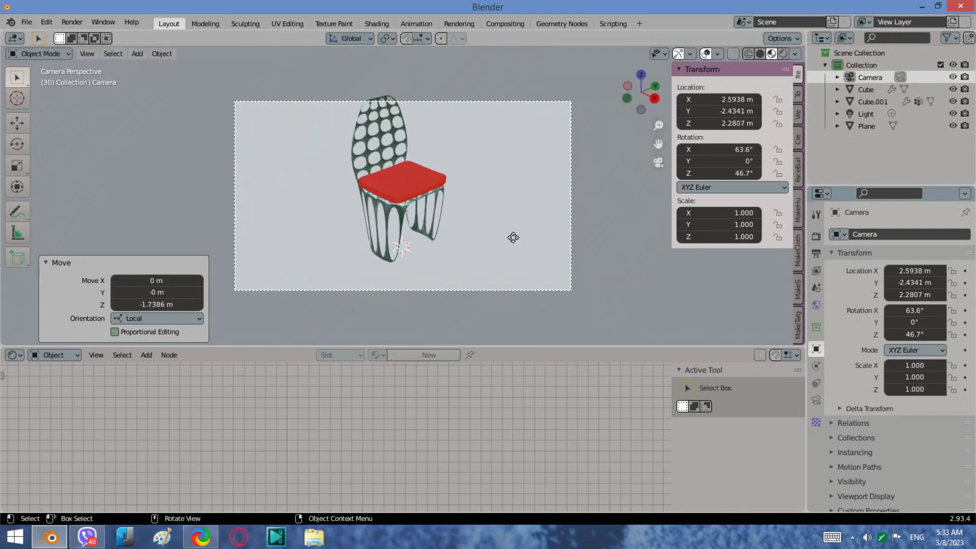
{"action": "key", "text": "g"}
{"action": "key", "text": "z"}
{"action": "left_click", "coordinate": [504, 224]}
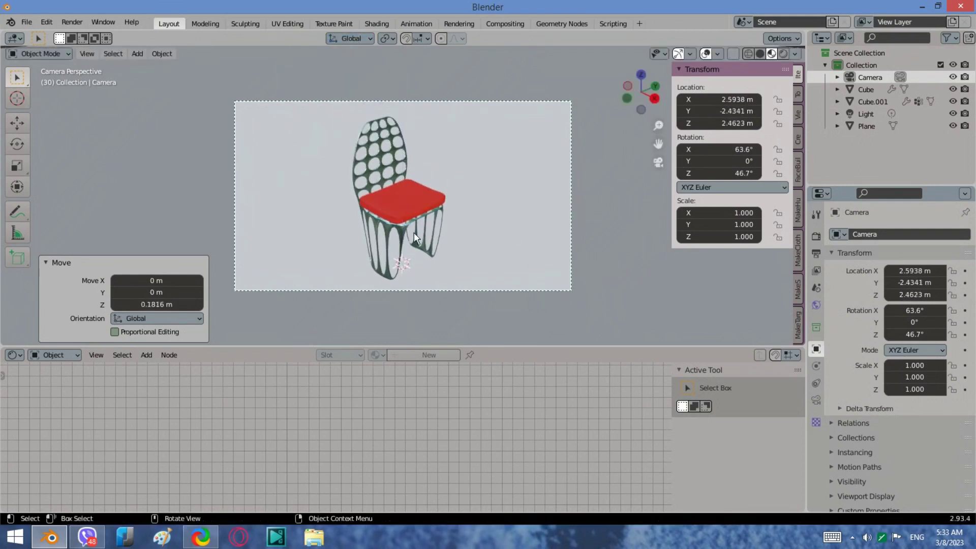
- Render the camera view as an image and examine the finished chair
{"action": "key", "text": "F12"}
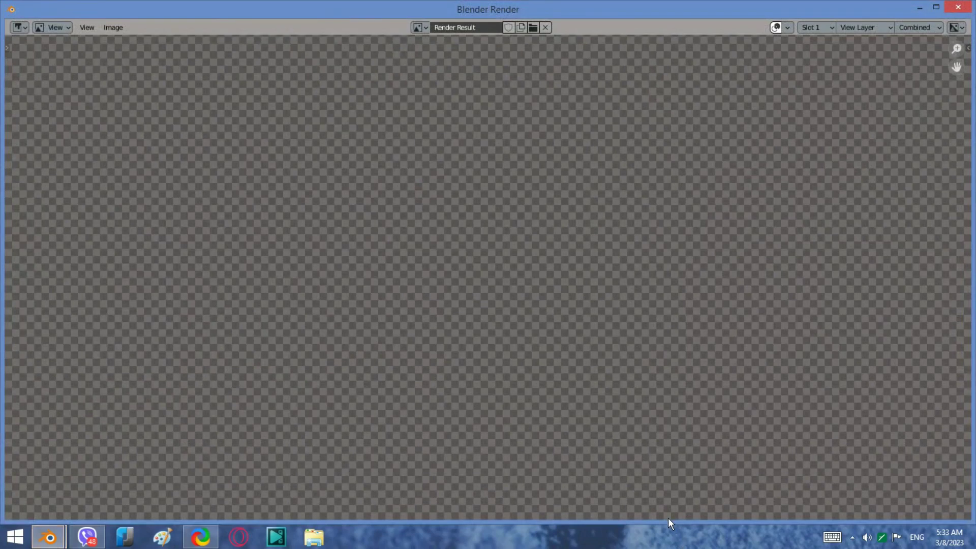
{"action": "scroll", "coordinate": [508, 290], "scroll_direction": "down", "scroll_amount": 3}
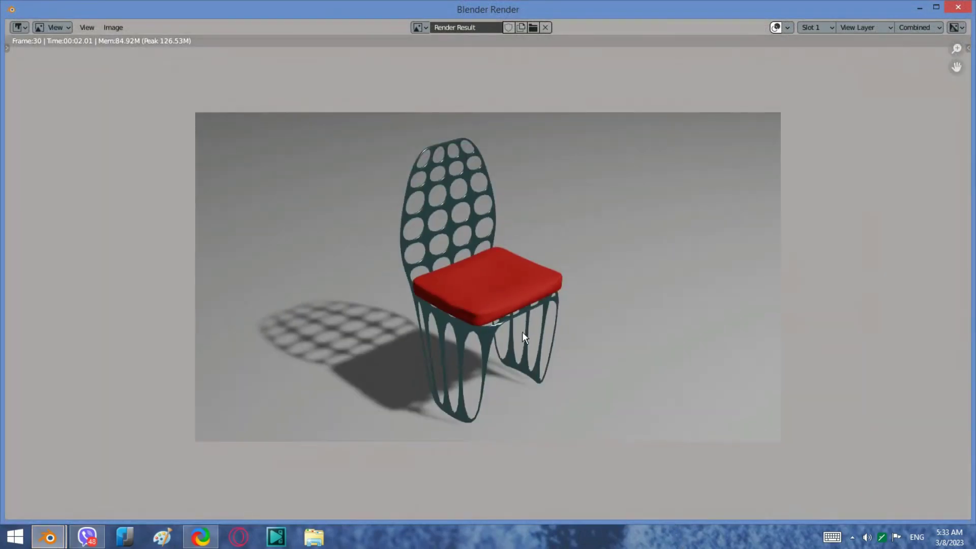
{"action": "scroll", "coordinate": [522, 331], "scroll_direction": "up", "scroll_amount": 3}
{"action": "scroll", "coordinate": [439, 248], "scroll_direction": "down", "scroll_amount": 3}
{"action": "left_click", "coordinate": [853, 538]}
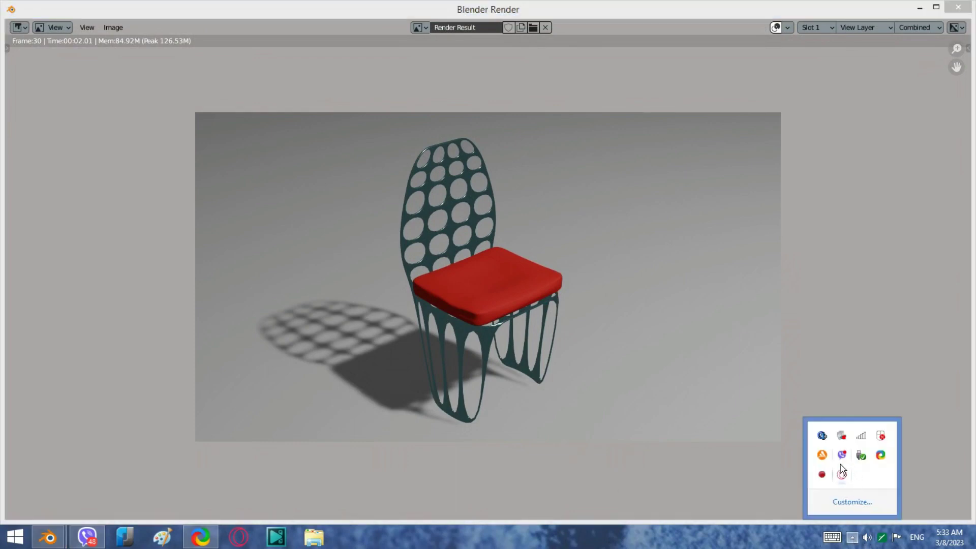